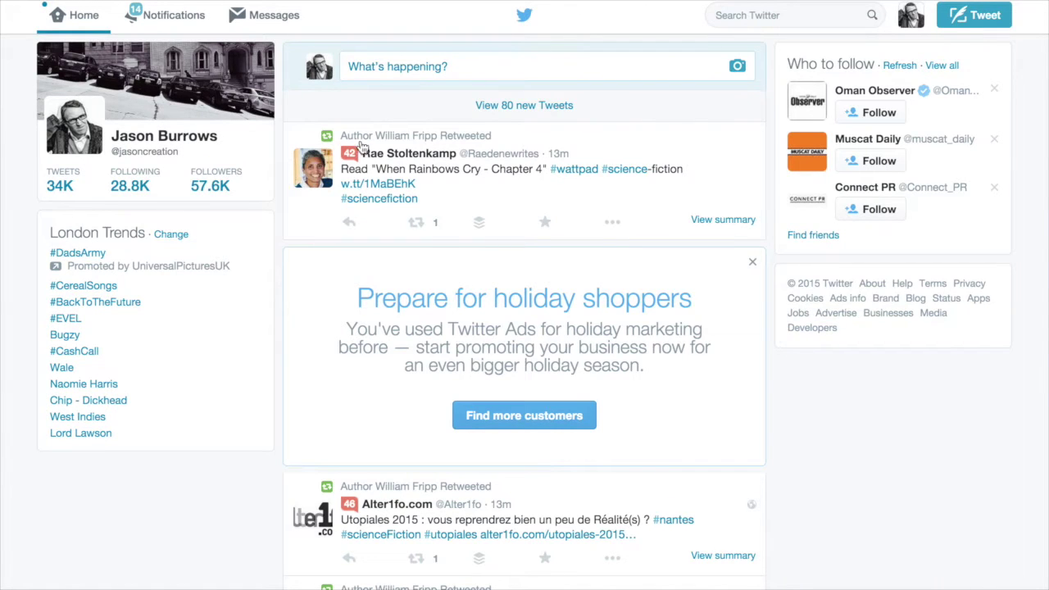
- Load the new tweets waiting at the top of the home timeline
{"action": "left_click", "coordinate": [540, 119]}
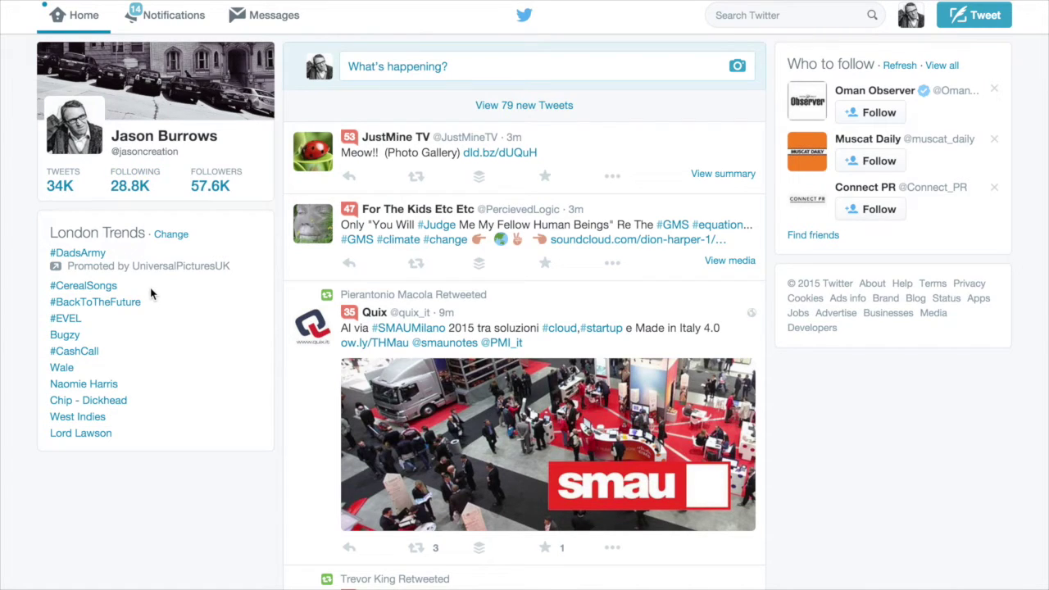
{"action": "left_click", "coordinate": [556, 116]}
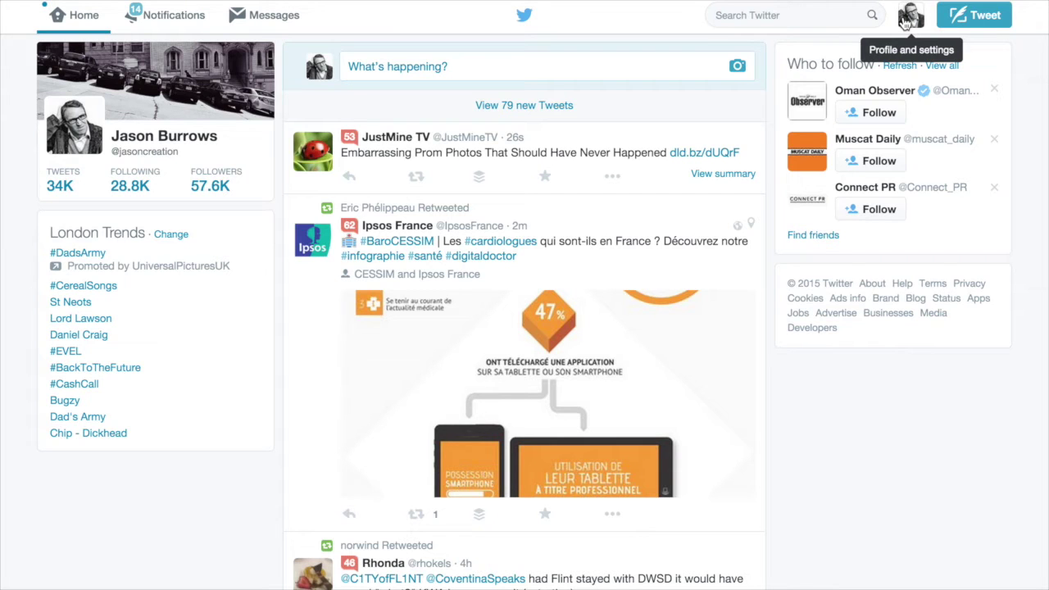
- Open the account's own Lists page and bring its lists into view
{"action": "left_click", "coordinate": [905, 22]}
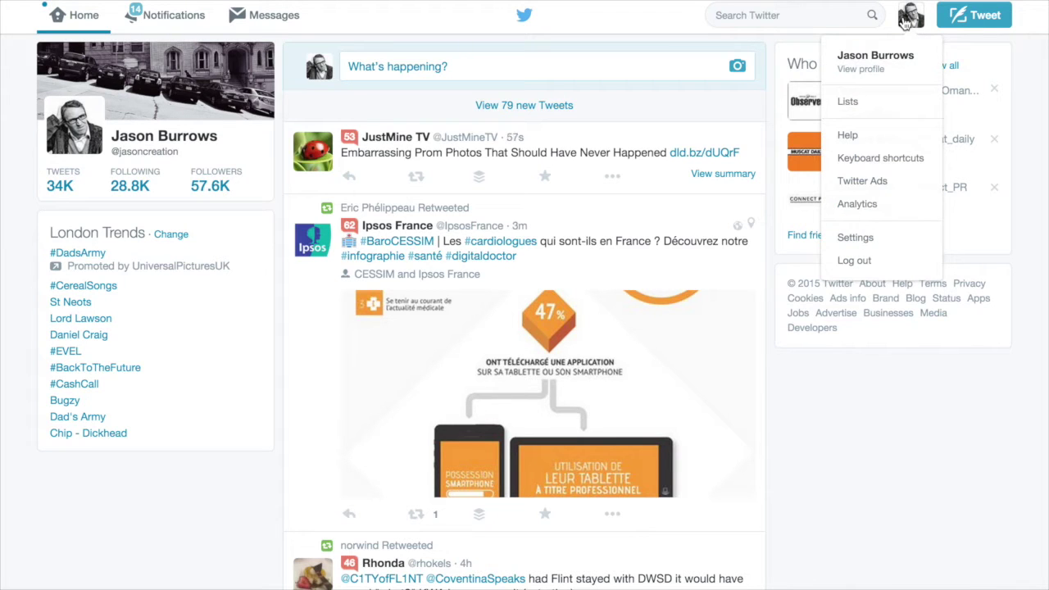
{"action": "left_click", "coordinate": [877, 104]}
{"action": "scroll", "coordinate": [651, 317], "scroll_direction": "down", "scroll_amount": 2}
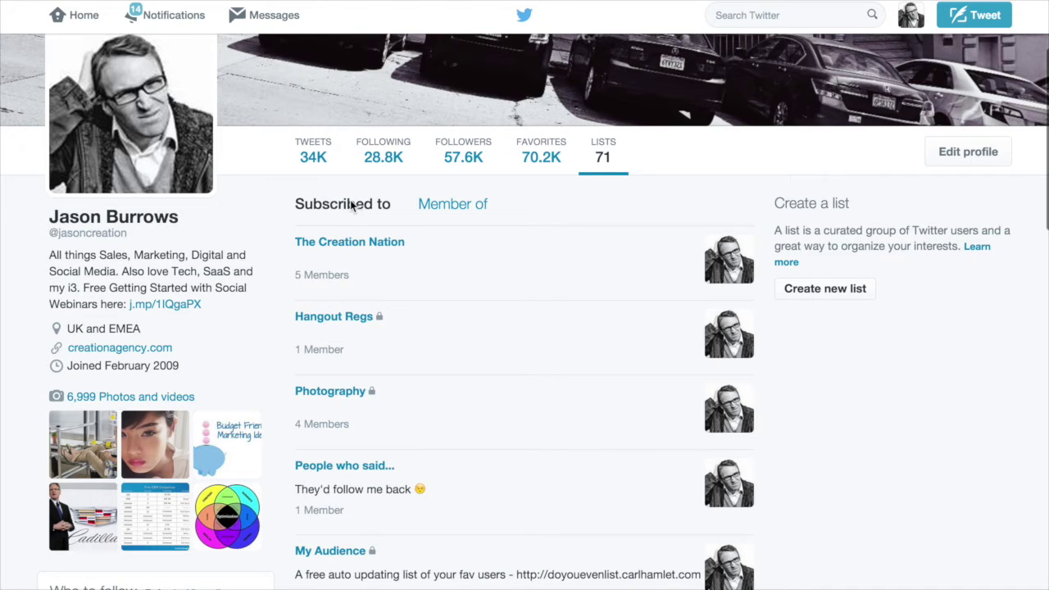
- Look through the lists that the account is a member of
{"action": "left_click", "coordinate": [464, 204]}
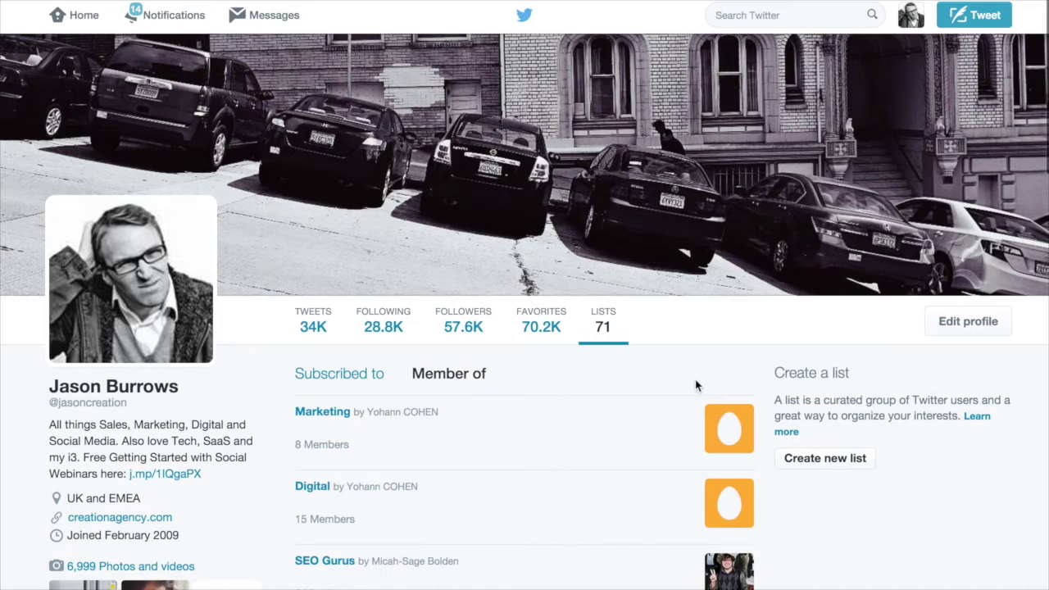
{"action": "scroll", "coordinate": [695, 386], "scroll_direction": "down", "scroll_amount": 5}
{"action": "scroll", "coordinate": [566, 437], "scroll_direction": "down", "scroll_amount": 12}
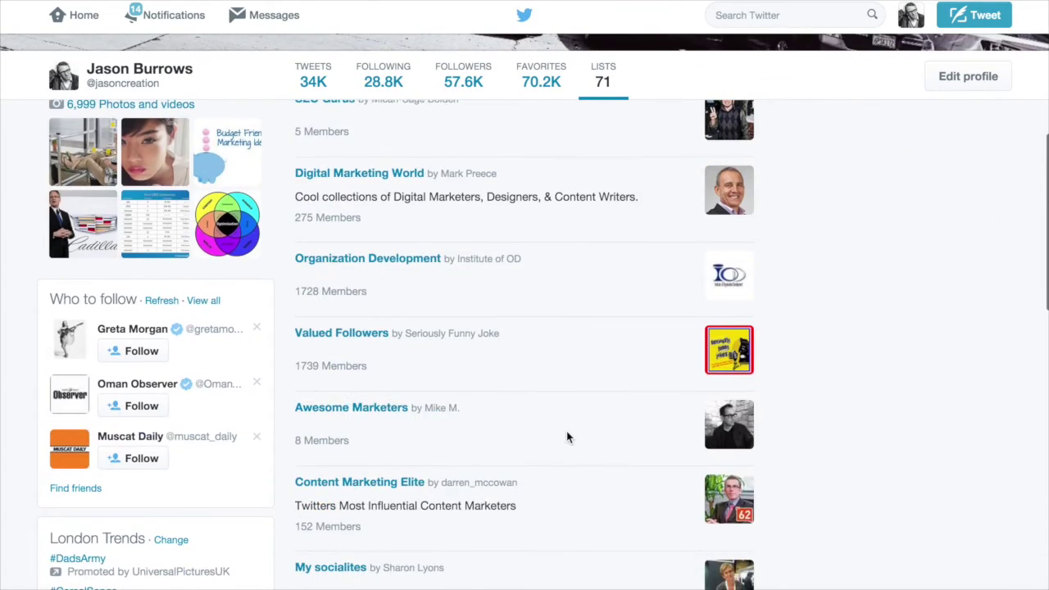
{"action": "scroll", "coordinate": [566, 437], "scroll_direction": "down", "scroll_amount": 4}
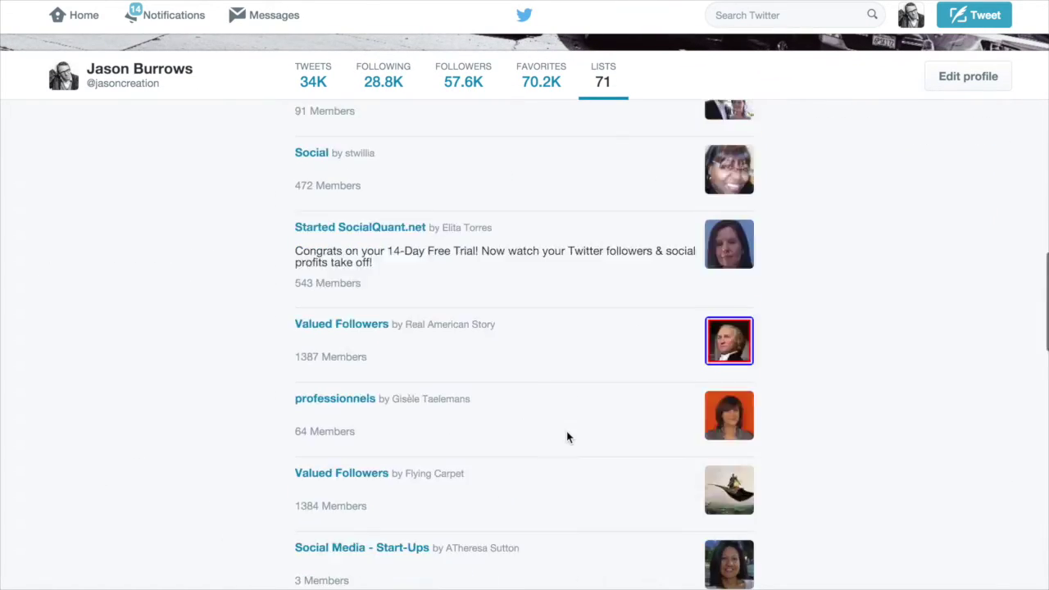
{"action": "scroll", "coordinate": [567, 437], "scroll_direction": "up", "scroll_amount": 15}
{"action": "scroll", "coordinate": [566, 437], "scroll_direction": "up", "scroll_amount": 5}
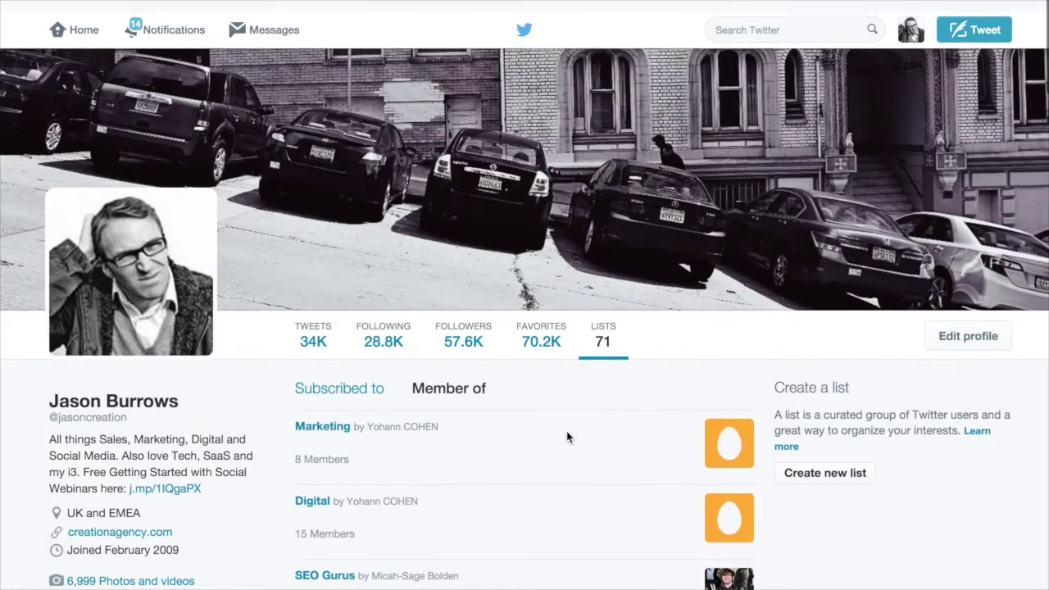
- Switch back to the subscribed lists and examine their names, member numbers and private markings down to People to listen to
{"action": "left_click", "coordinate": [343, 374]}
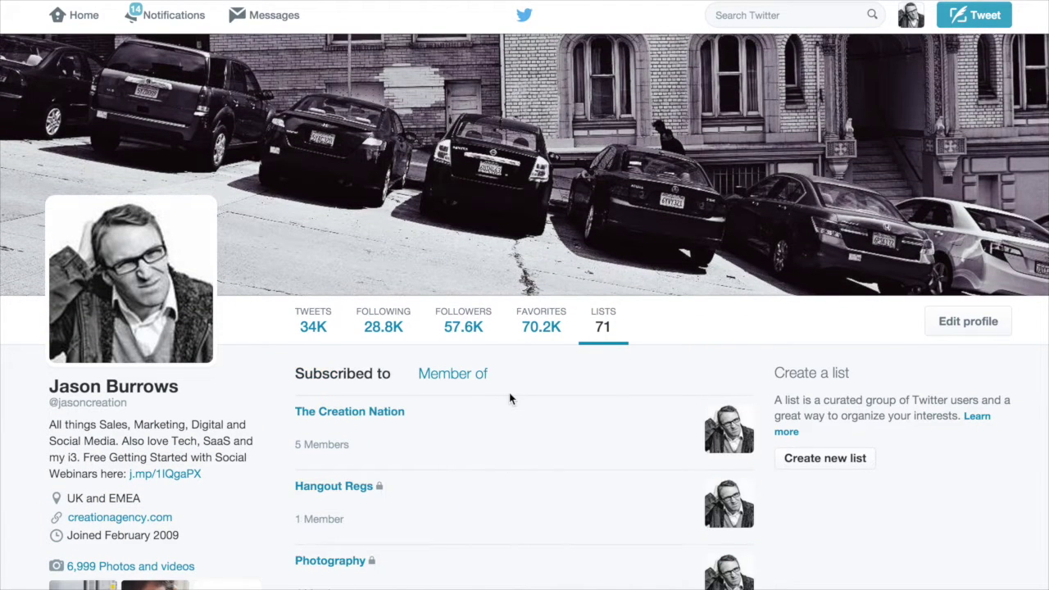
{"action": "scroll", "coordinate": [509, 399], "scroll_direction": "down", "scroll_amount": 3}
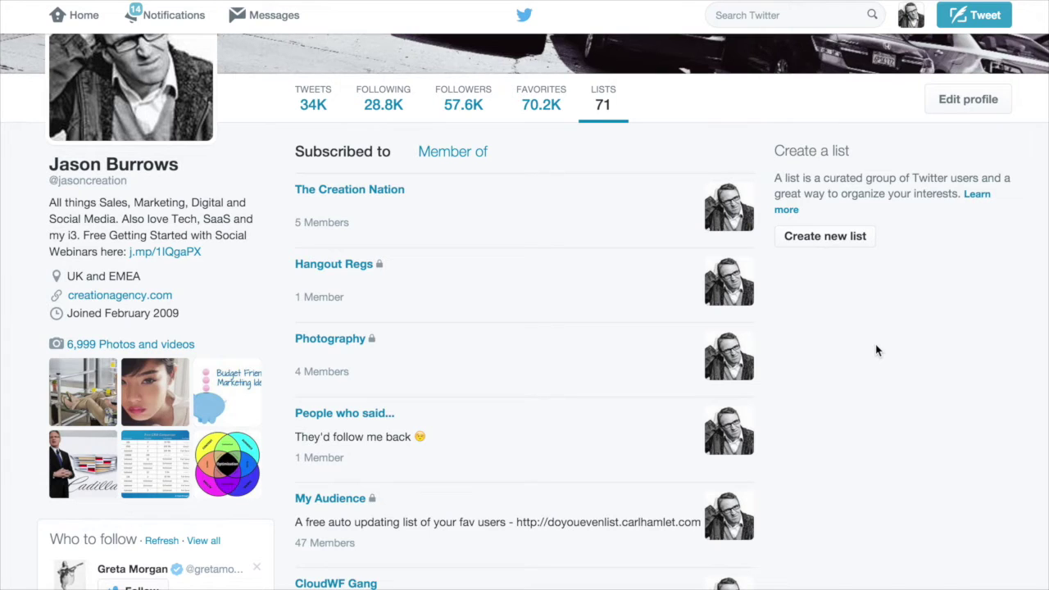
{"action": "scroll", "coordinate": [846, 375], "scroll_direction": "down", "scroll_amount": 2}
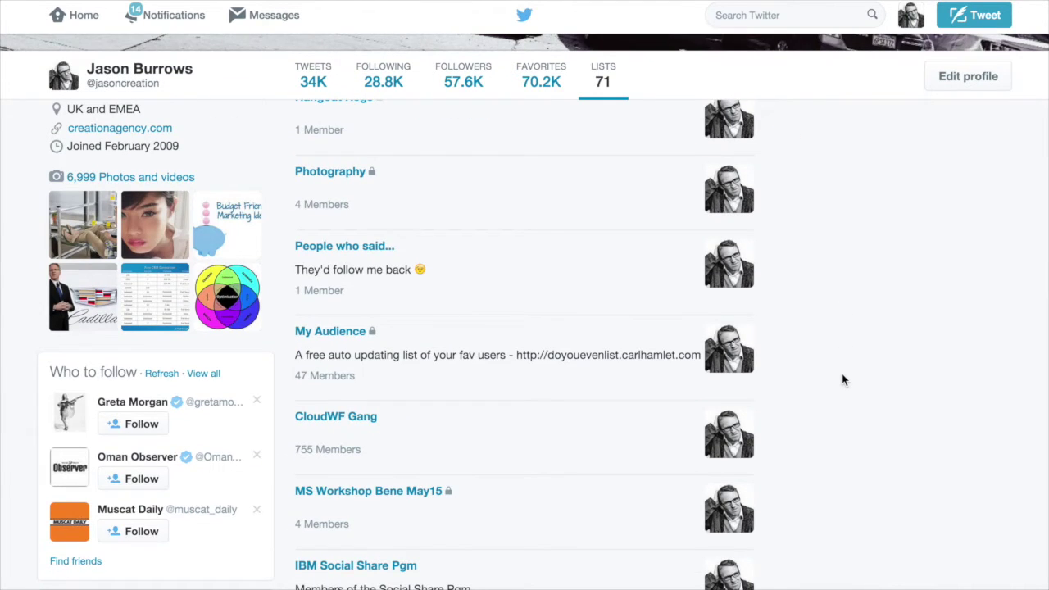
{"action": "scroll", "coordinate": [845, 380], "scroll_direction": "down", "scroll_amount": 2}
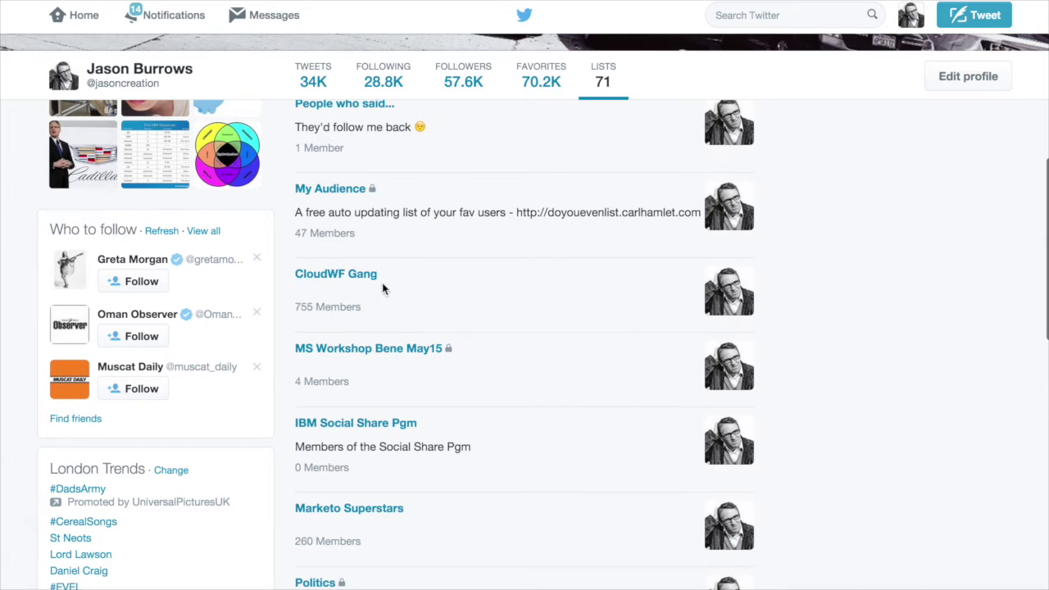
{"action": "scroll", "coordinate": [543, 358], "scroll_direction": "down", "scroll_amount": 2}
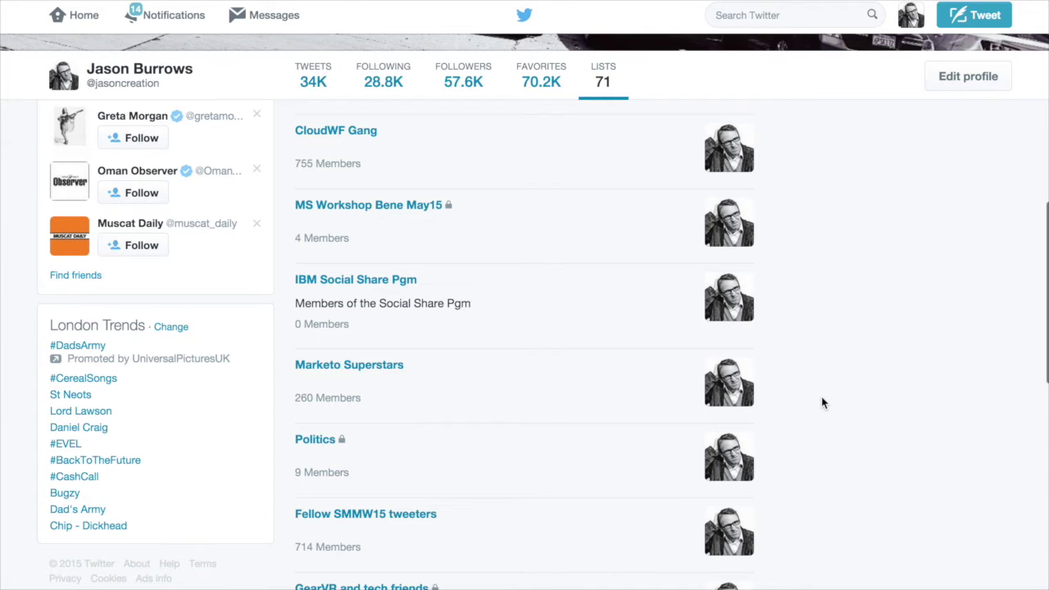
{"action": "scroll", "coordinate": [824, 403], "scroll_direction": "down", "scroll_amount": 3}
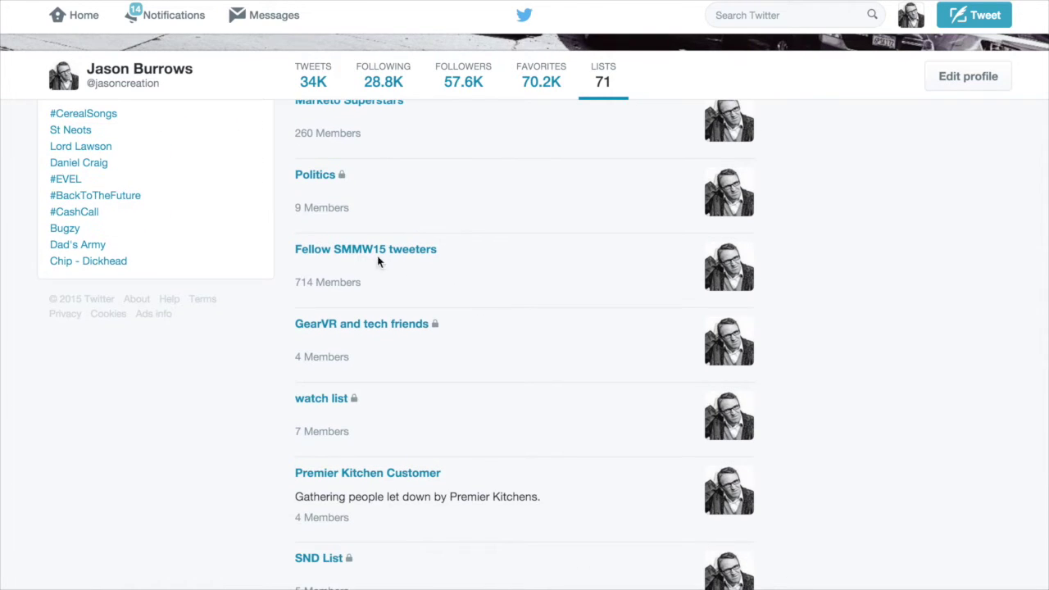
{"action": "scroll", "coordinate": [542, 281], "scroll_direction": "down", "scroll_amount": 8}
{"action": "scroll", "coordinate": [541, 281], "scroll_direction": "down", "scroll_amount": 9}
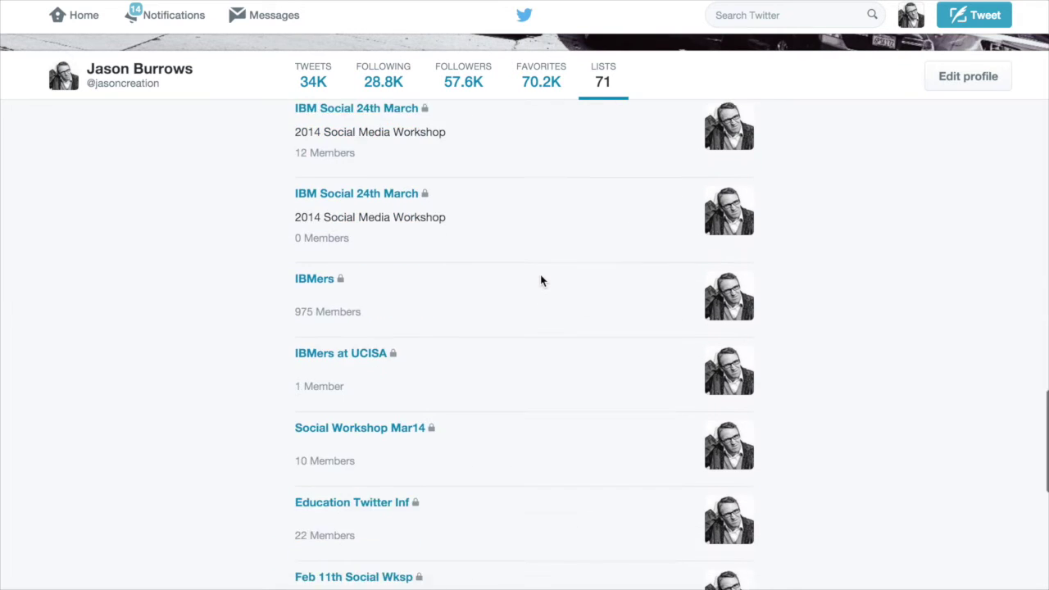
{"action": "scroll", "coordinate": [541, 281], "scroll_direction": "down", "scroll_amount": 9}
{"action": "scroll", "coordinate": [542, 281], "scroll_direction": "down", "scroll_amount": 7}
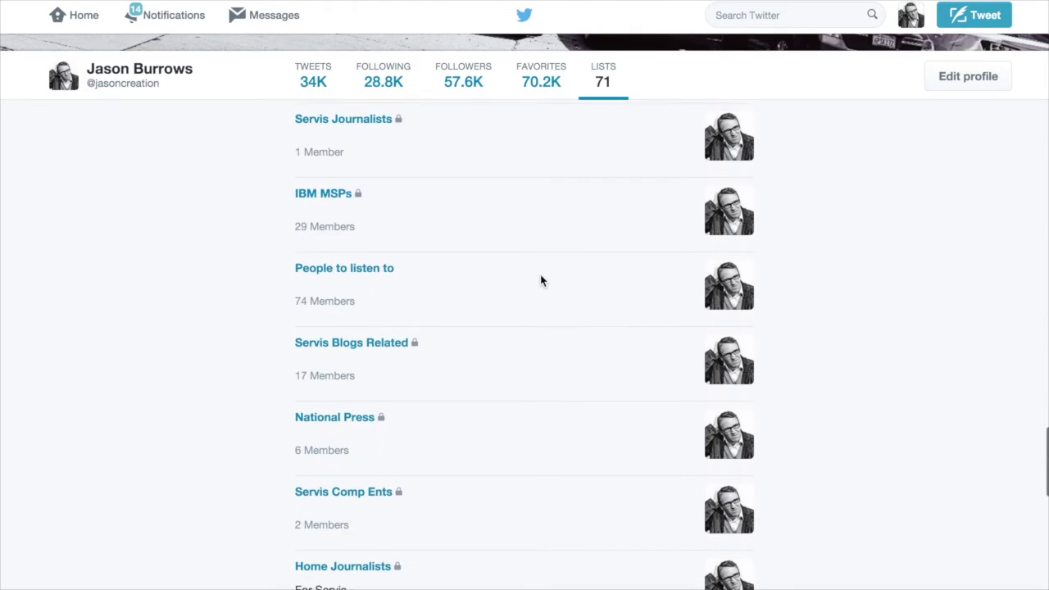
{"action": "scroll", "coordinate": [541, 281], "scroll_direction": "down", "scroll_amount": 1}
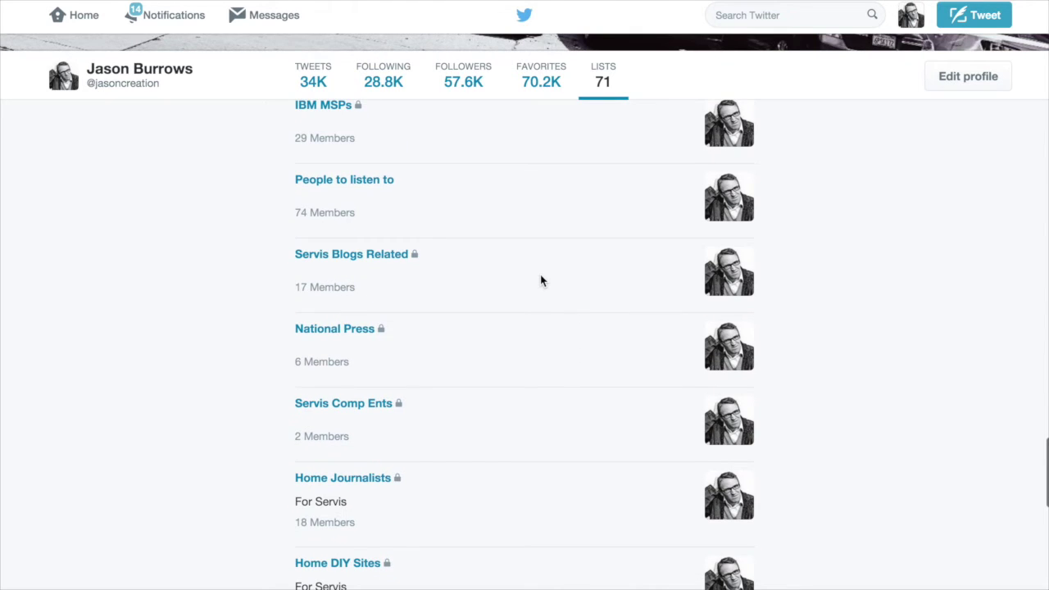
- Open the People to listen to list and skim the tweets in its timeline
{"action": "left_click", "coordinate": [381, 188]}
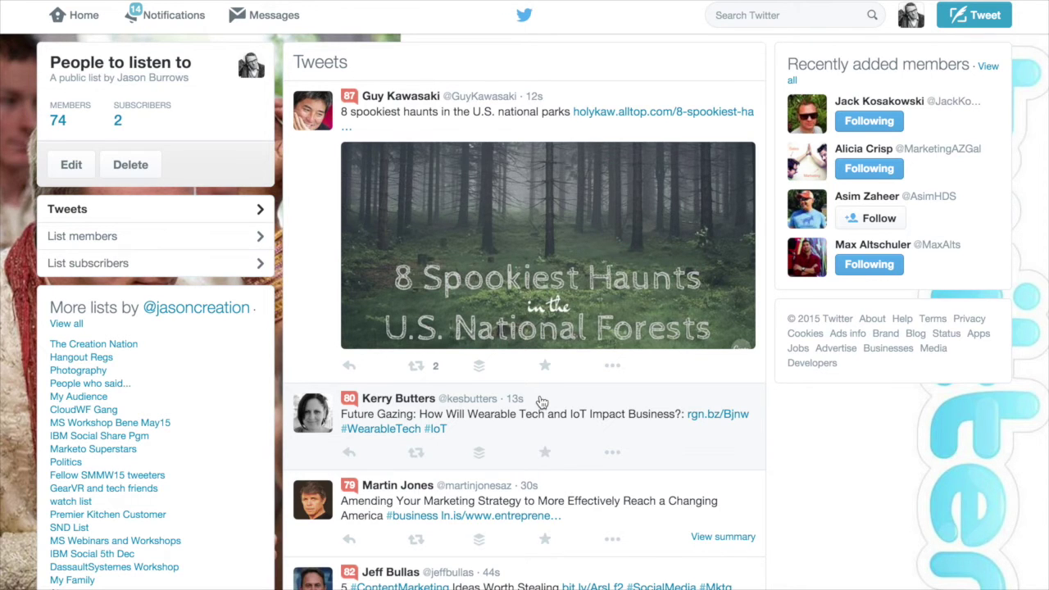
{"action": "scroll", "coordinate": [541, 402], "scroll_direction": "down", "scroll_amount": 3}
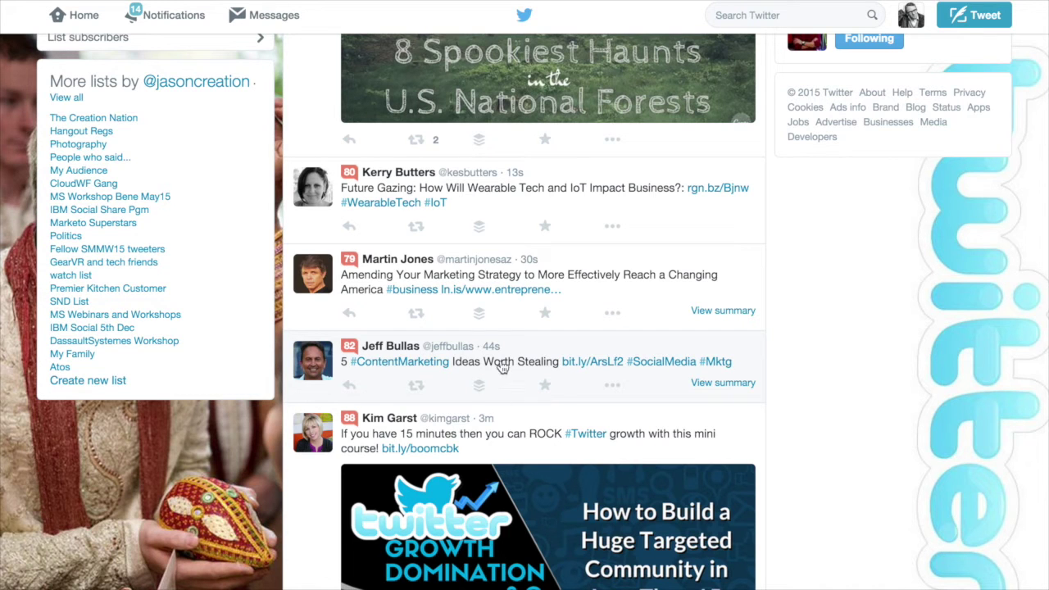
{"action": "scroll", "coordinate": [506, 367], "scroll_direction": "up", "scroll_amount": 3}
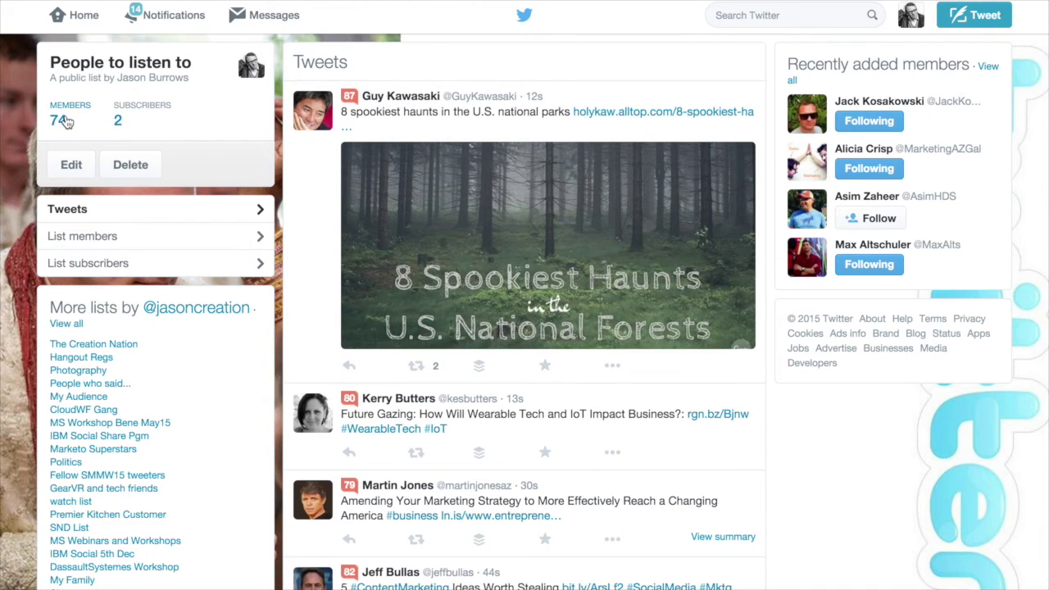
{"action": "scroll", "coordinate": [65, 121], "scroll_direction": "down", "scroll_amount": 15}
{"action": "scroll", "coordinate": [375, 222], "scroll_direction": "up", "scroll_amount": 12}
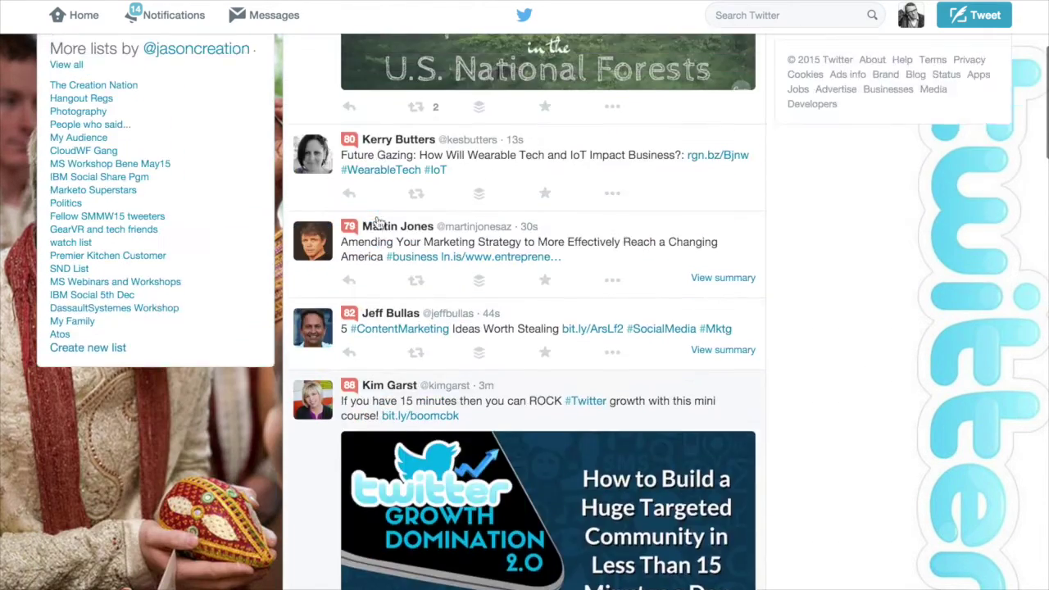
- Show the members of the People to listen to list and look through their profiles
{"action": "scroll", "coordinate": [375, 222], "scroll_direction": "up", "scroll_amount": 3}
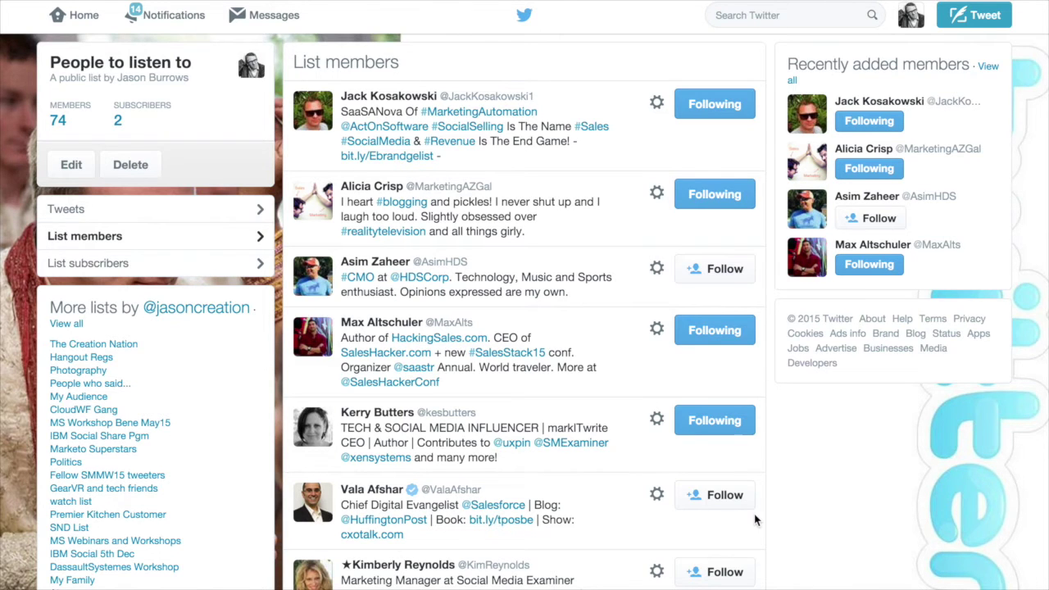
{"action": "scroll", "coordinate": [755, 520], "scroll_direction": "down", "scroll_amount": 2}
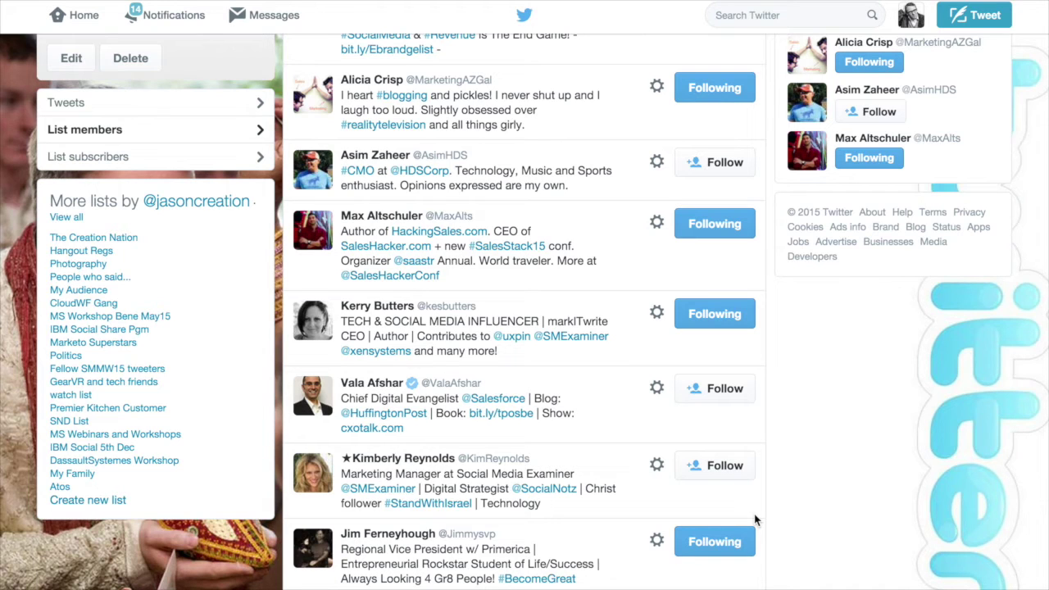
{"action": "scroll", "coordinate": [756, 520], "scroll_direction": "down", "scroll_amount": 4}
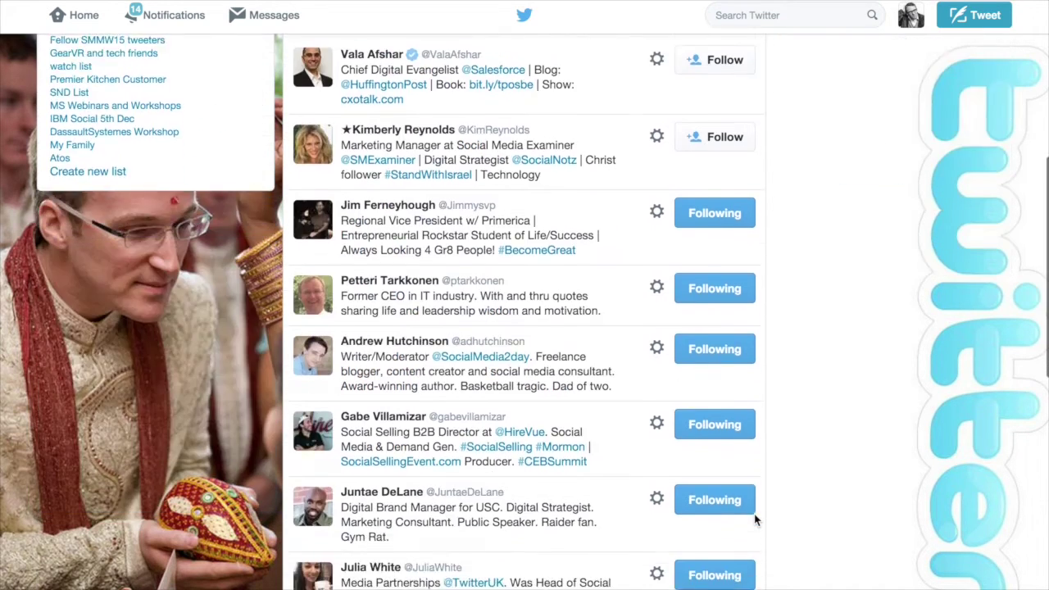
{"action": "scroll", "coordinate": [755, 520], "scroll_direction": "up", "scroll_amount": 5}
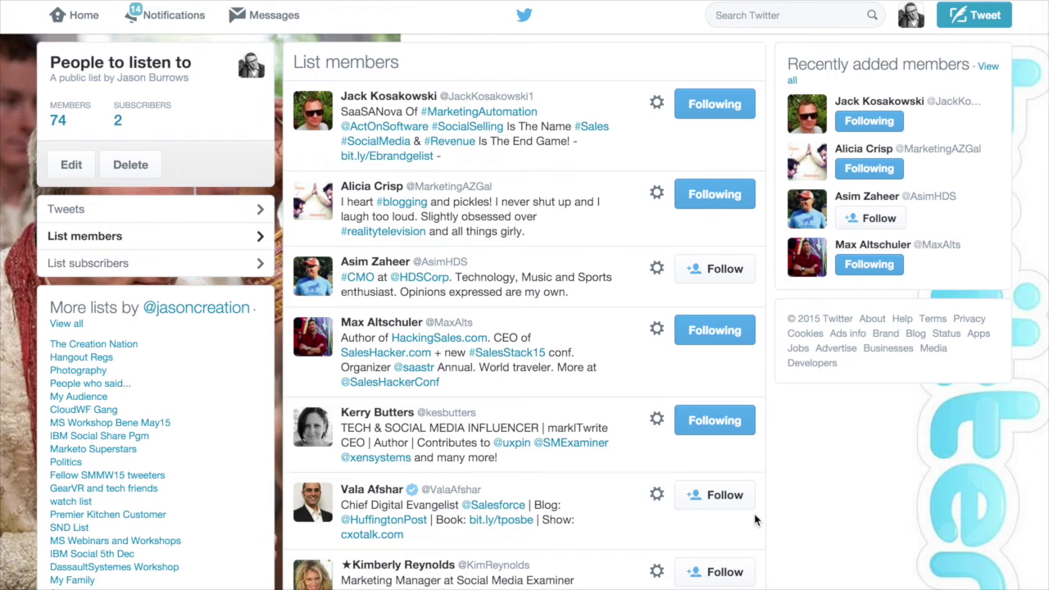
- Return to the account's Lists page from the People to listen to list
{"action": "left_click", "coordinate": [916, 16]}
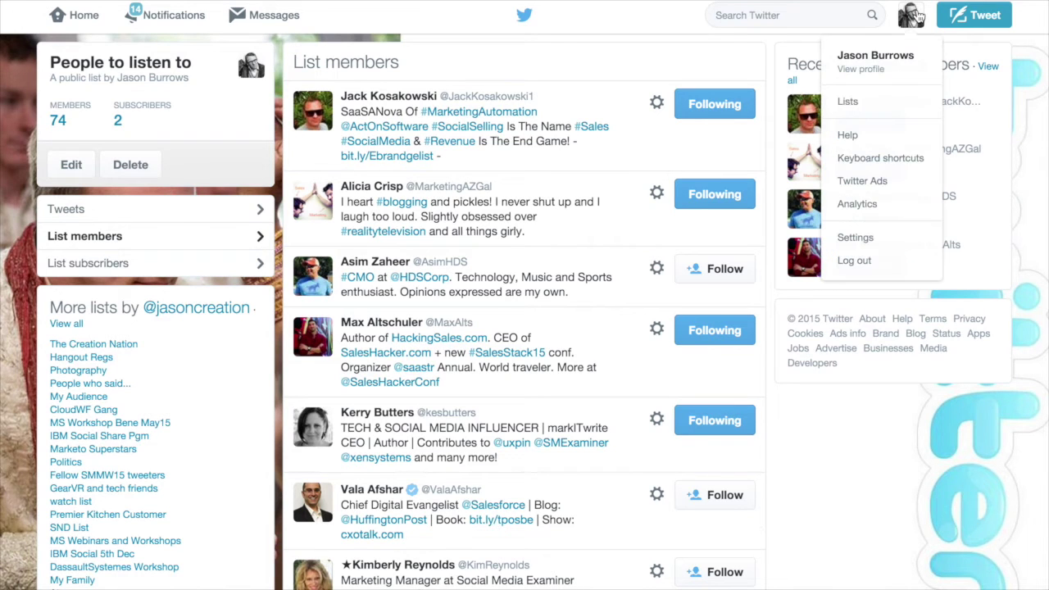
{"action": "left_click", "coordinate": [884, 110]}
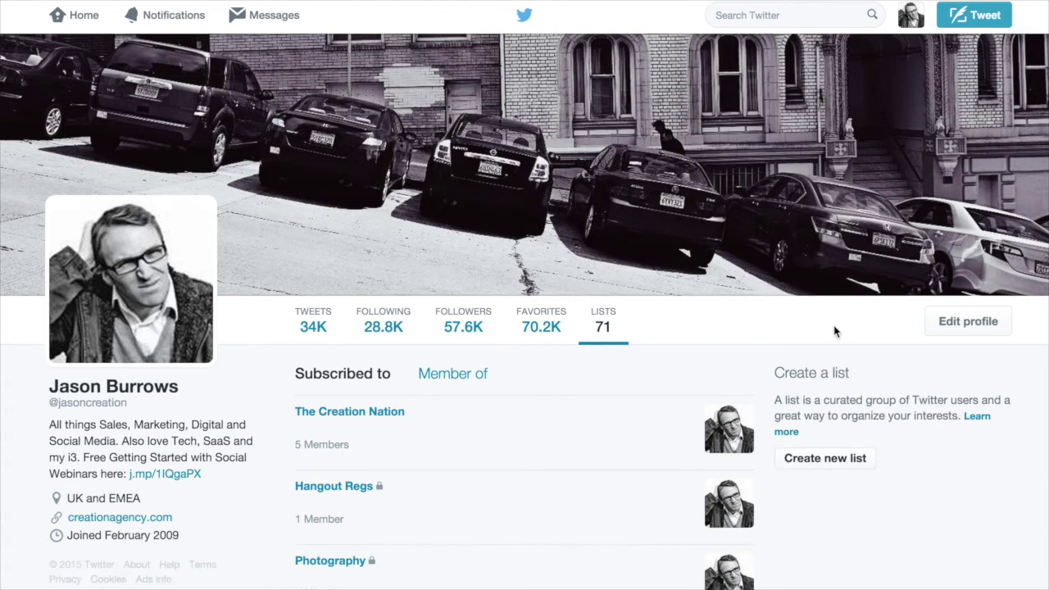
- Try the Private and Public privacy options in the form for a new list, and close it without saving
{"action": "scroll", "coordinate": [848, 291], "scroll_direction": "down", "scroll_amount": 3}
{"action": "left_click", "coordinate": [834, 219]}
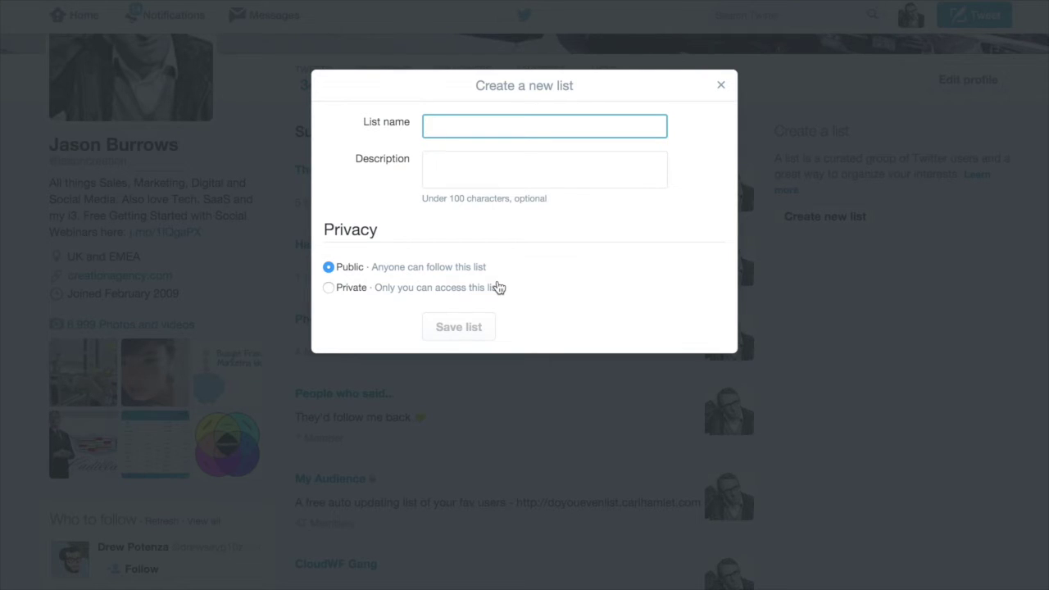
{"action": "left_click", "coordinate": [329, 290]}
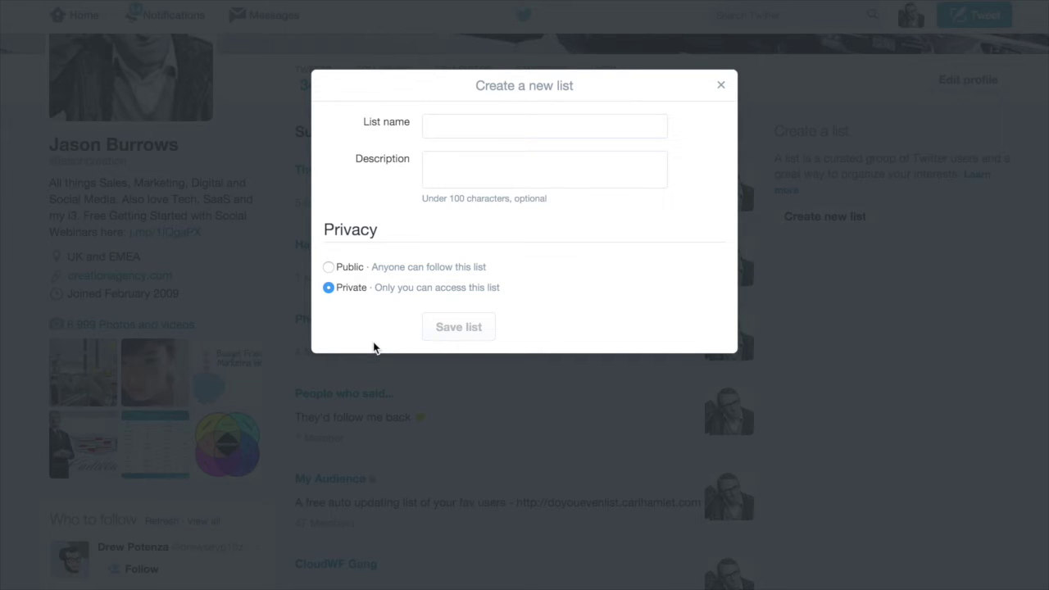
{"action": "left_click", "coordinate": [329, 267]}
{"action": "left_click", "coordinate": [721, 87]}
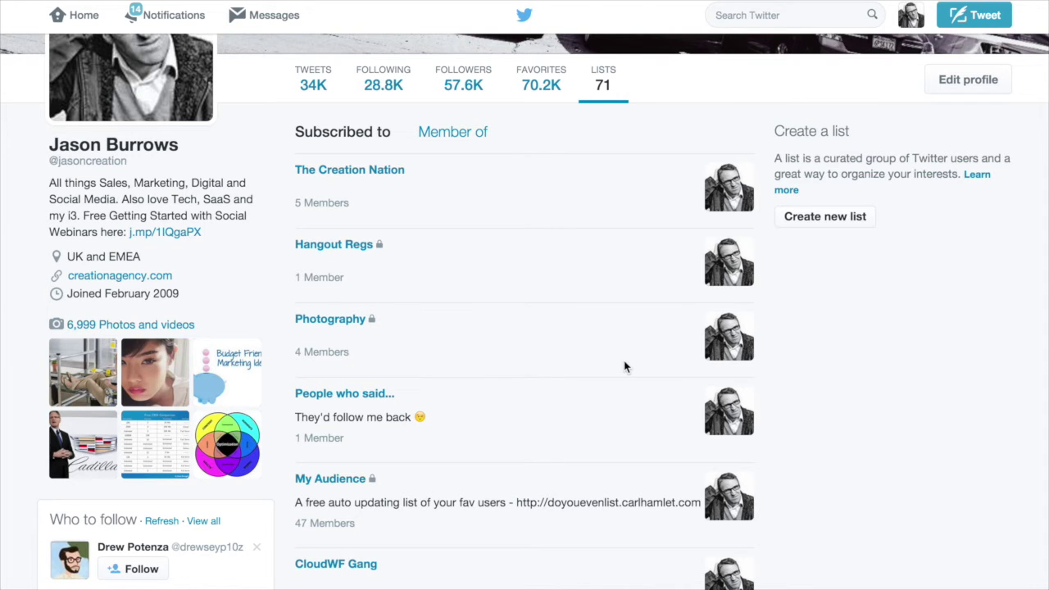
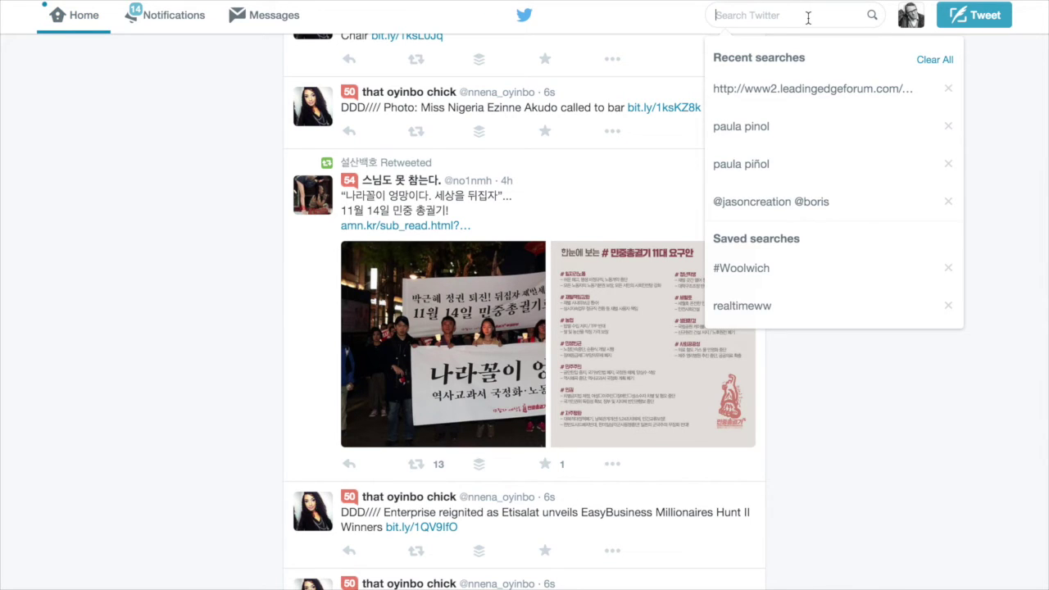
- Search Twitter for socialmedia and open the profile of the author of the top tweet in the results
{"action": "type", "text": "socialmedia"}
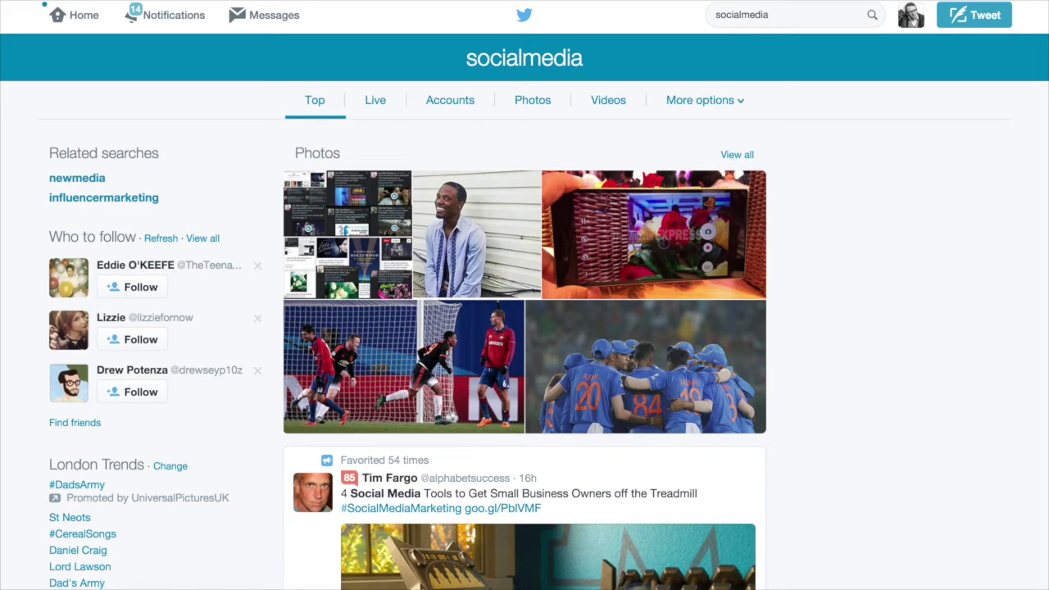
{"action": "scroll", "coordinate": [866, 287], "scroll_direction": "down", "scroll_amount": 5}
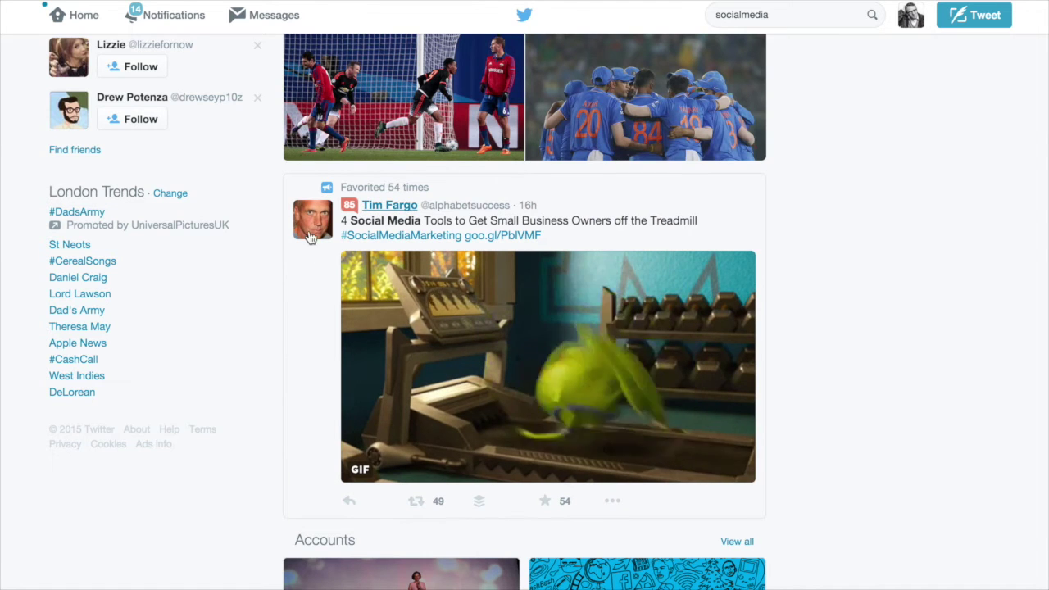
{"action": "scroll", "coordinate": [304, 283], "scroll_direction": "down", "scroll_amount": 1}
{"action": "mouse_move", "coordinate": [305, 223]}
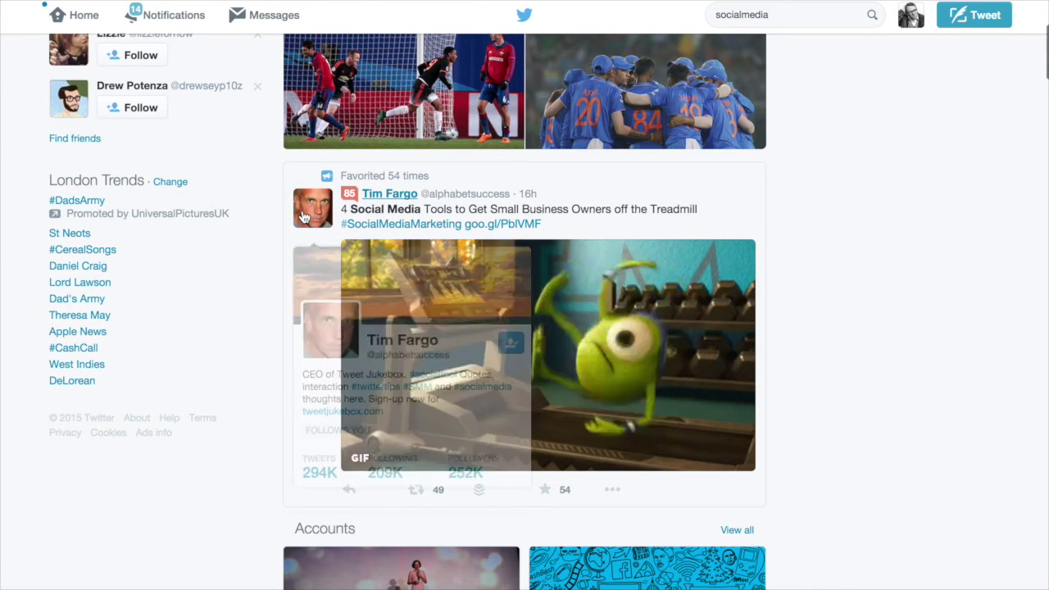
{"action": "left_click", "coordinate": [304, 215]}
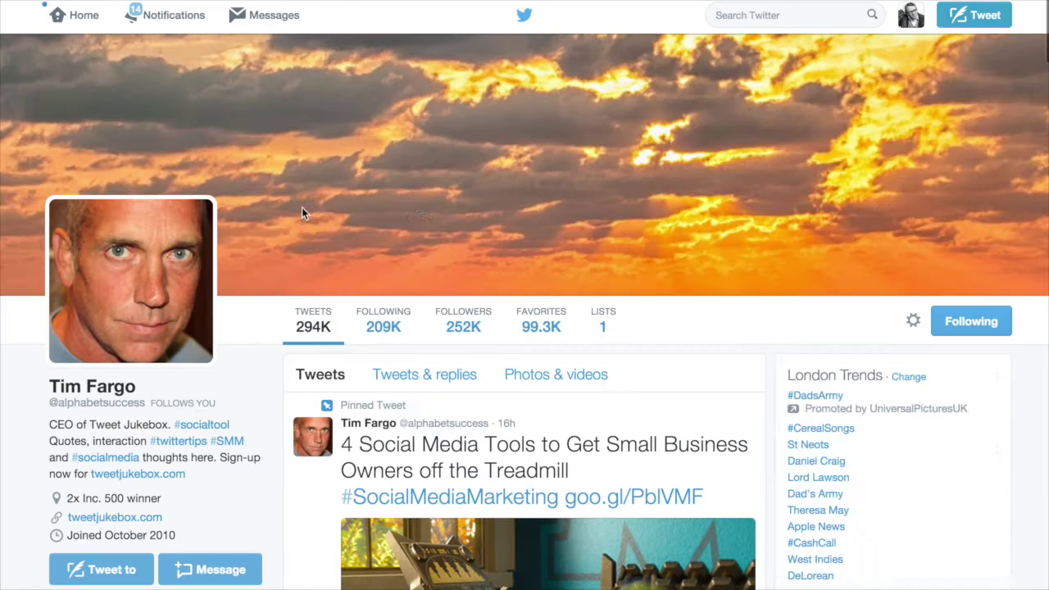
- Add the open profile's account to the People to listen to list
{"action": "left_click", "coordinate": [914, 320]}
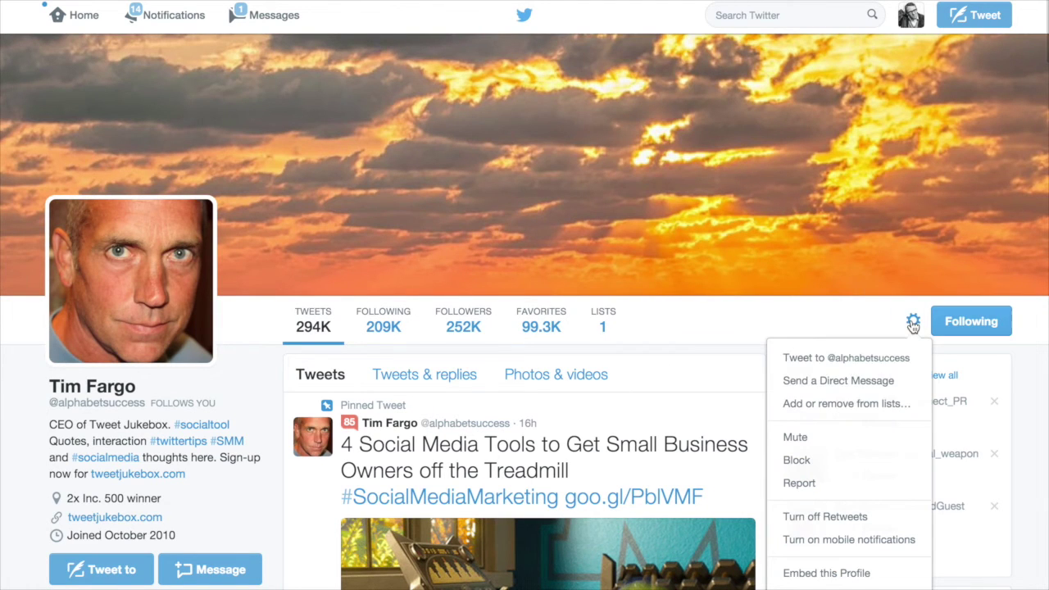
{"action": "left_click", "coordinate": [887, 404]}
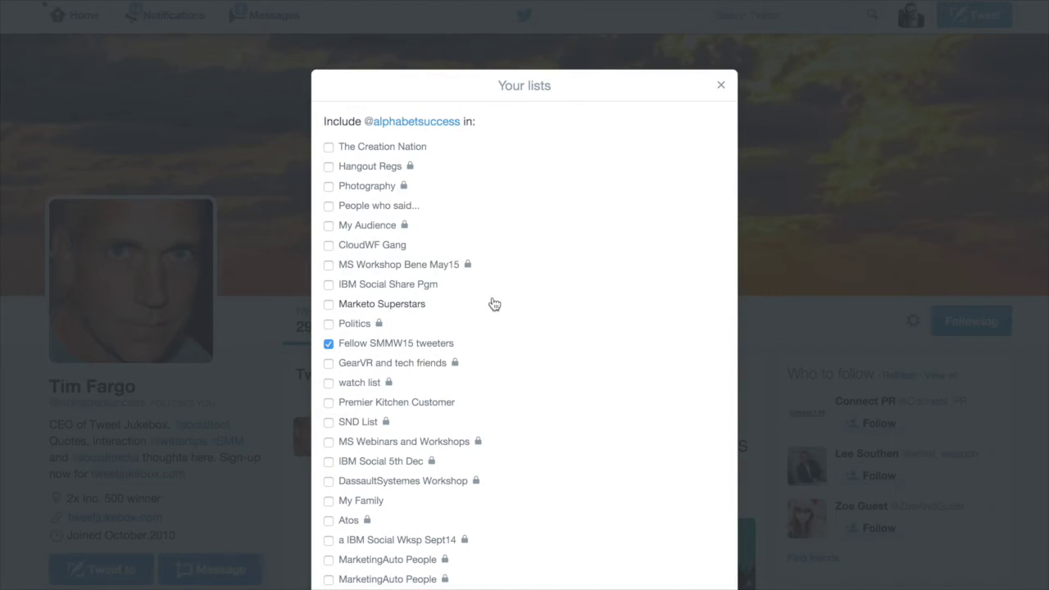
{"action": "scroll", "coordinate": [392, 349], "scroll_direction": "down", "scroll_amount": 10}
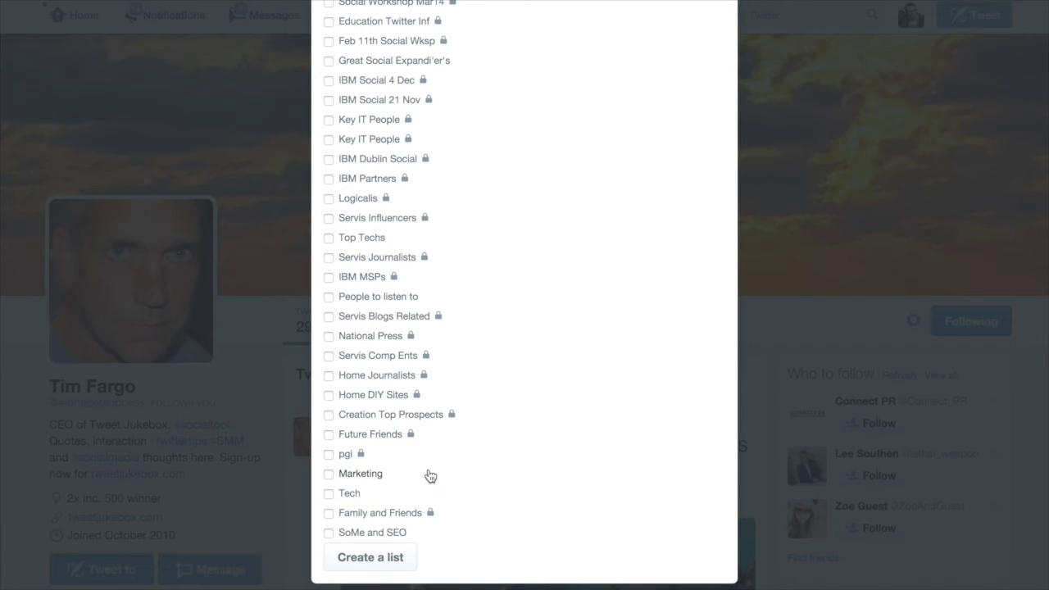
{"action": "left_click", "coordinate": [329, 298]}
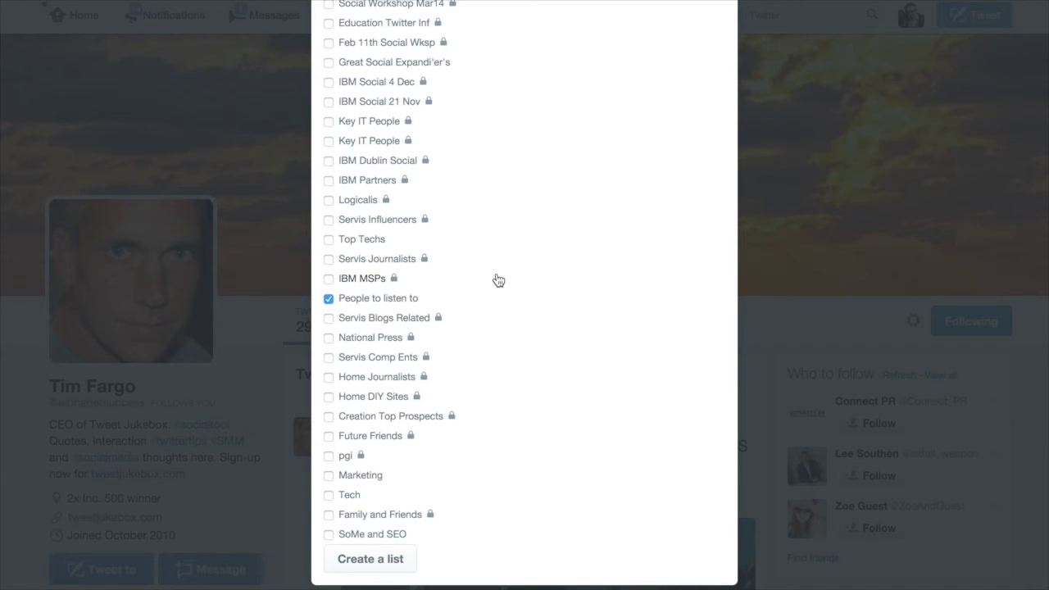
{"action": "scroll", "coordinate": [497, 281], "scroll_direction": "up", "scroll_amount": 8}
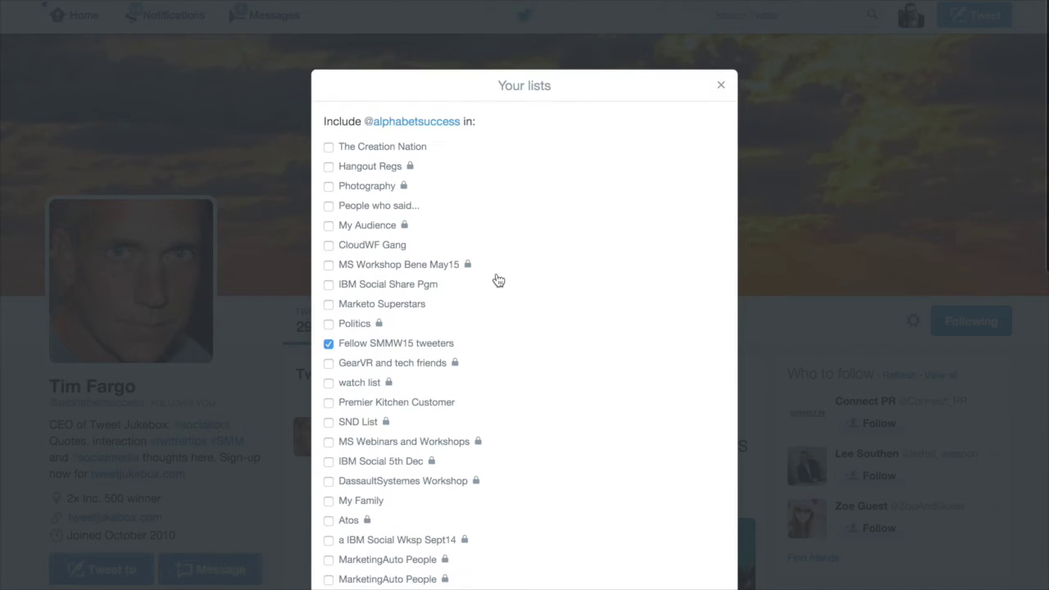
{"action": "left_click", "coordinate": [721, 86]}
- Show the profile's list membership choices once more and close them without changes
{"action": "scroll", "coordinate": [681, 271], "scroll_direction": "down", "scroll_amount": 3}
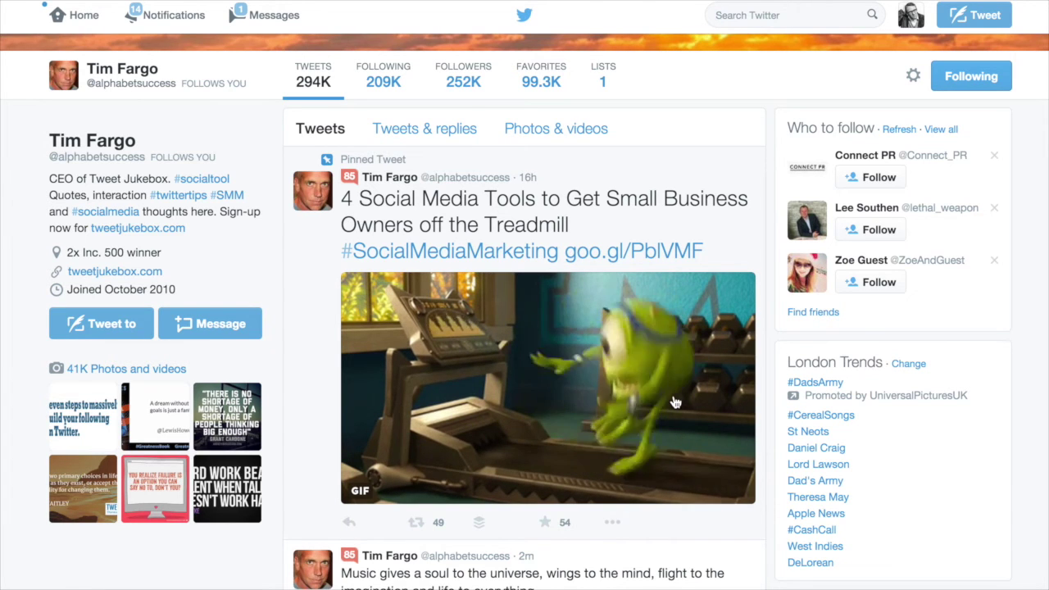
{"action": "left_click", "coordinate": [908, 74]}
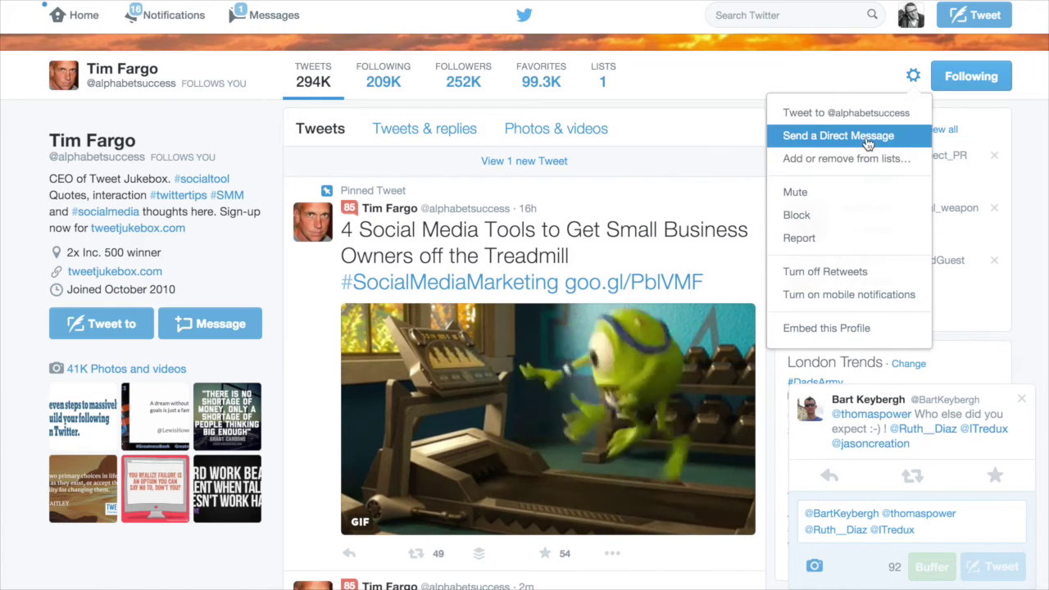
{"action": "left_click", "coordinate": [863, 158]}
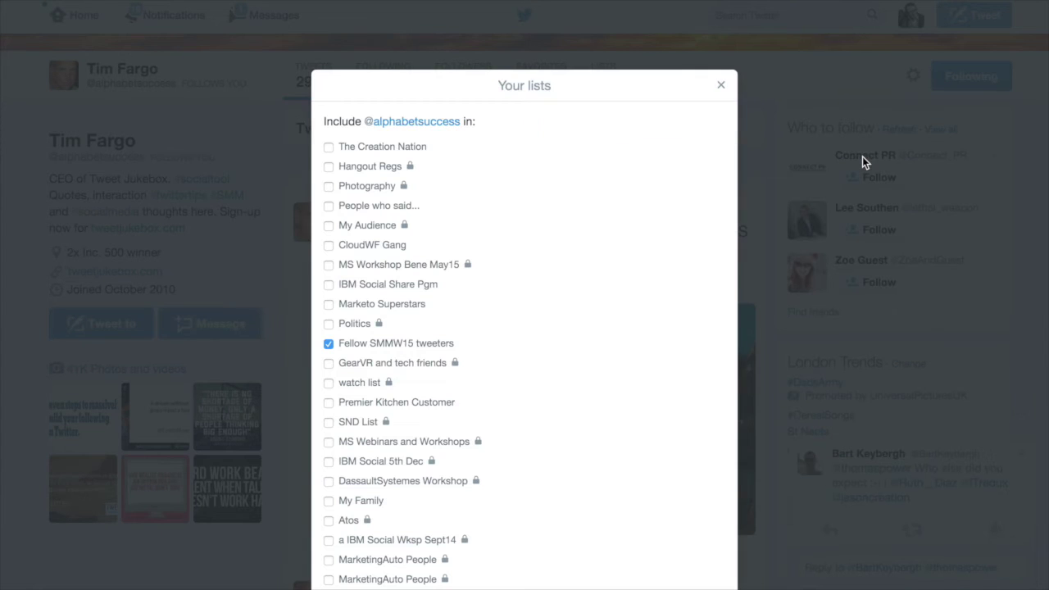
{"action": "left_click", "coordinate": [720, 87]}
- Open The Creation Nation from the account's own Lists page and read through its tweets
{"action": "left_click", "coordinate": [911, 15]}
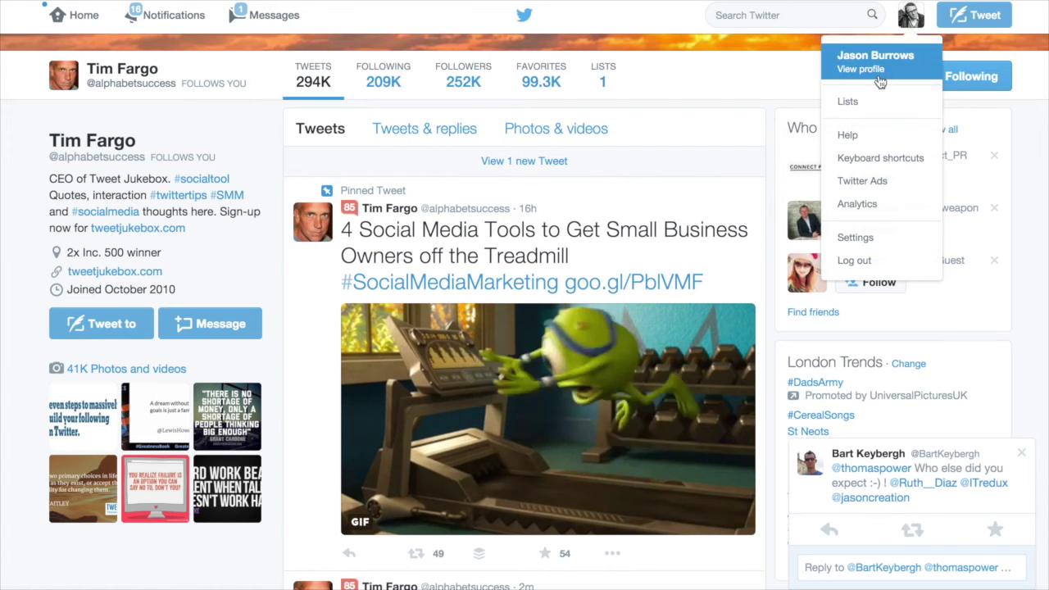
{"action": "left_click", "coordinate": [859, 103]}
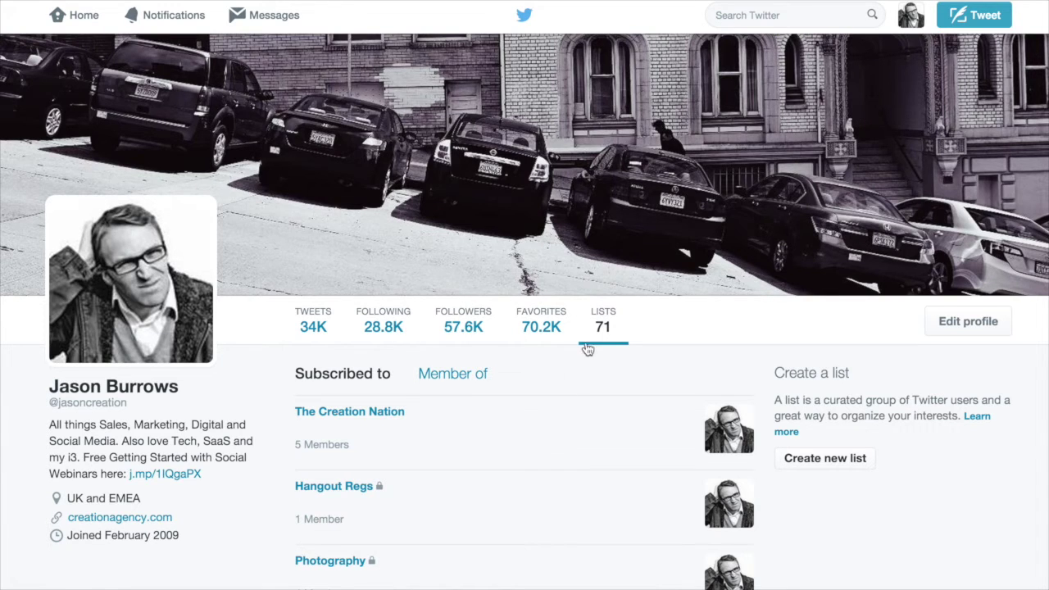
{"action": "left_click", "coordinate": [360, 412]}
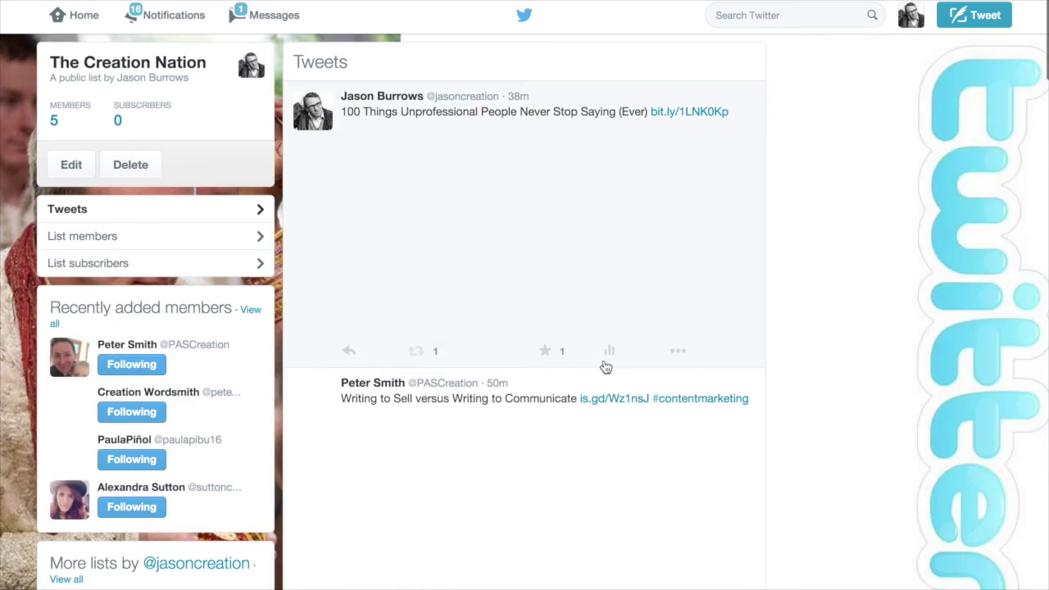
{"action": "scroll", "coordinate": [606, 367], "scroll_direction": "down", "scroll_amount": 5}
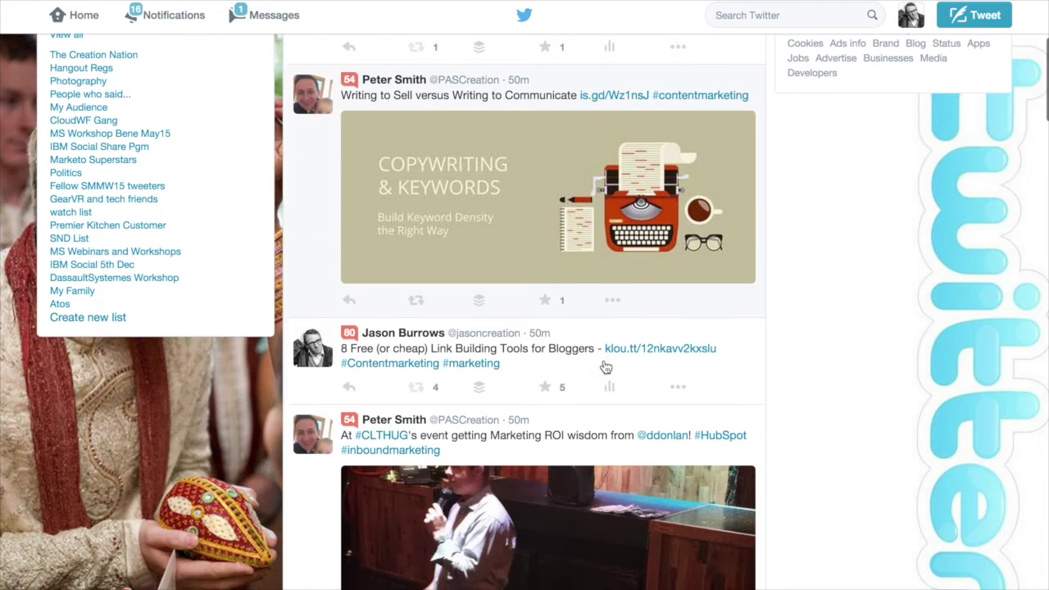
{"action": "scroll", "coordinate": [668, 302], "scroll_direction": "down", "scroll_amount": 2}
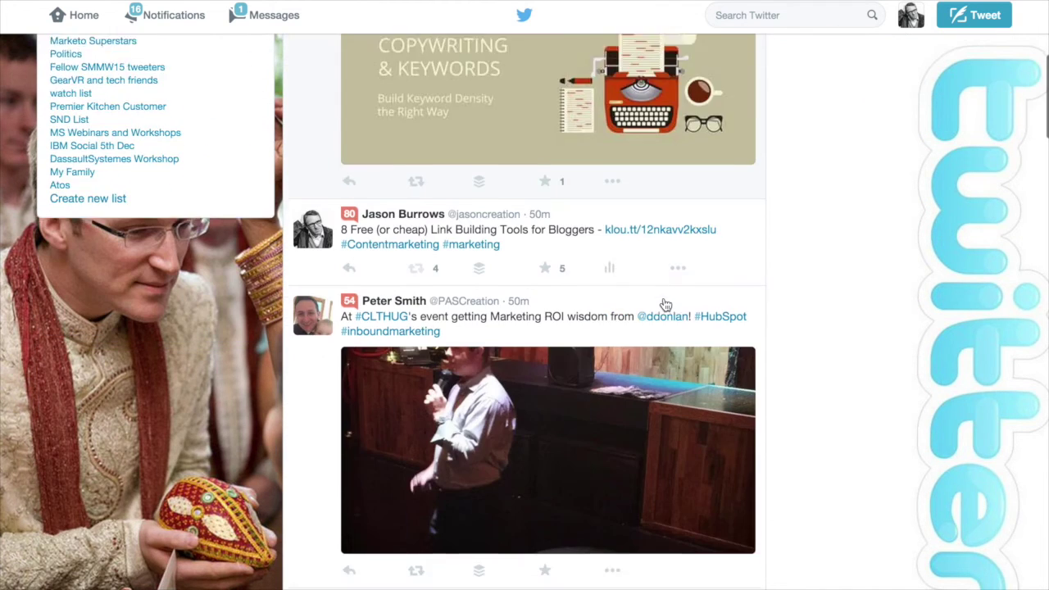
{"action": "scroll", "coordinate": [666, 305], "scroll_direction": "down", "scroll_amount": 6}
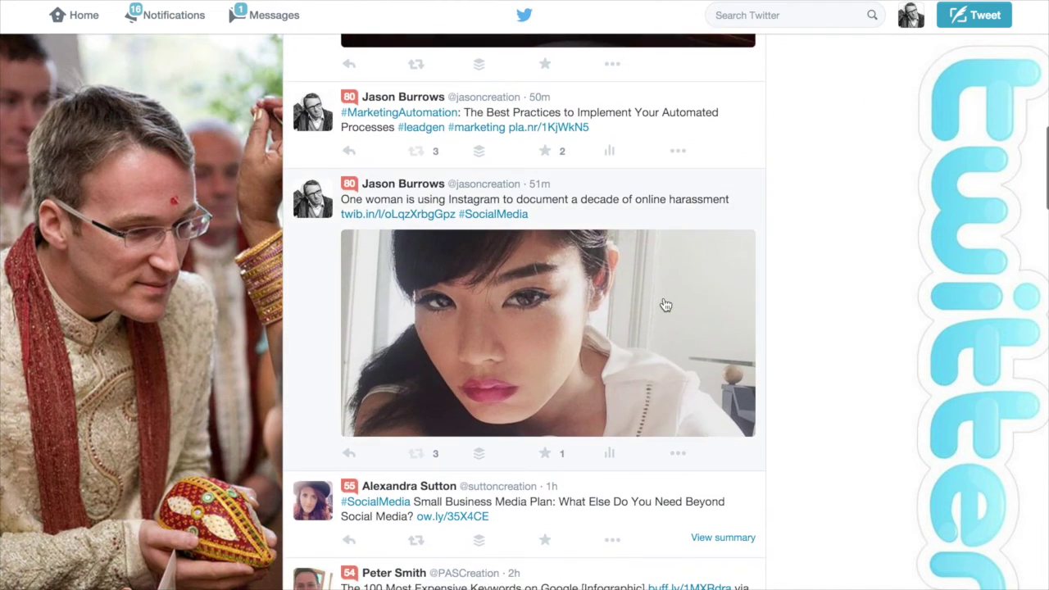
{"action": "scroll", "coordinate": [666, 305], "scroll_direction": "down", "scroll_amount": 5}
{"action": "scroll", "coordinate": [623, 387], "scroll_direction": "down", "scroll_amount": 2}
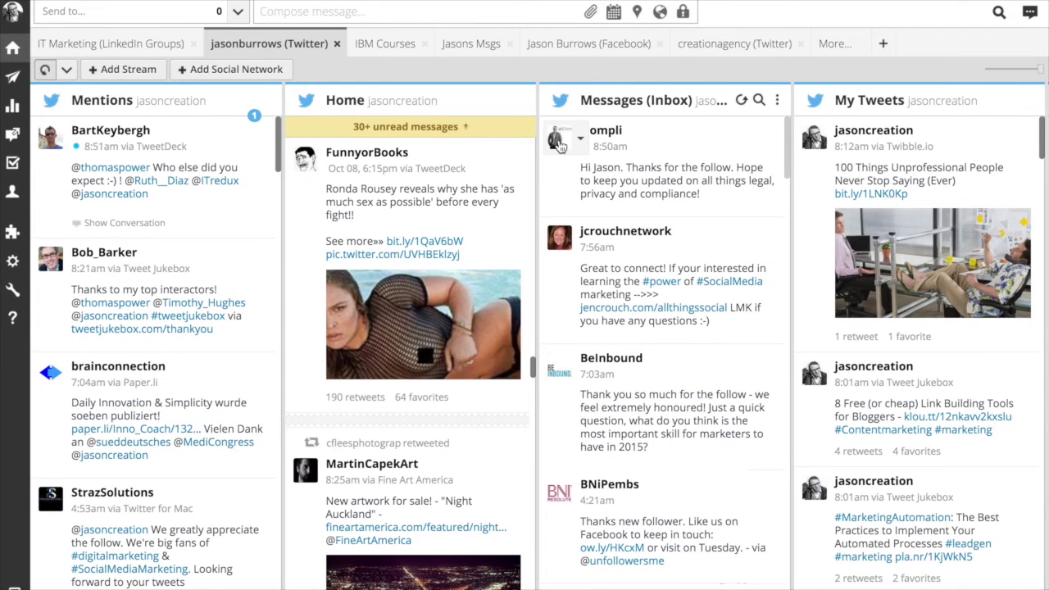
- Switch to the Hootsuite dashboard, look across the Twitter account's streams, and add a new tab named Test
{"action": "scroll", "coordinate": [525, 271], "scroll_direction": "right", "scroll_amount": 6}
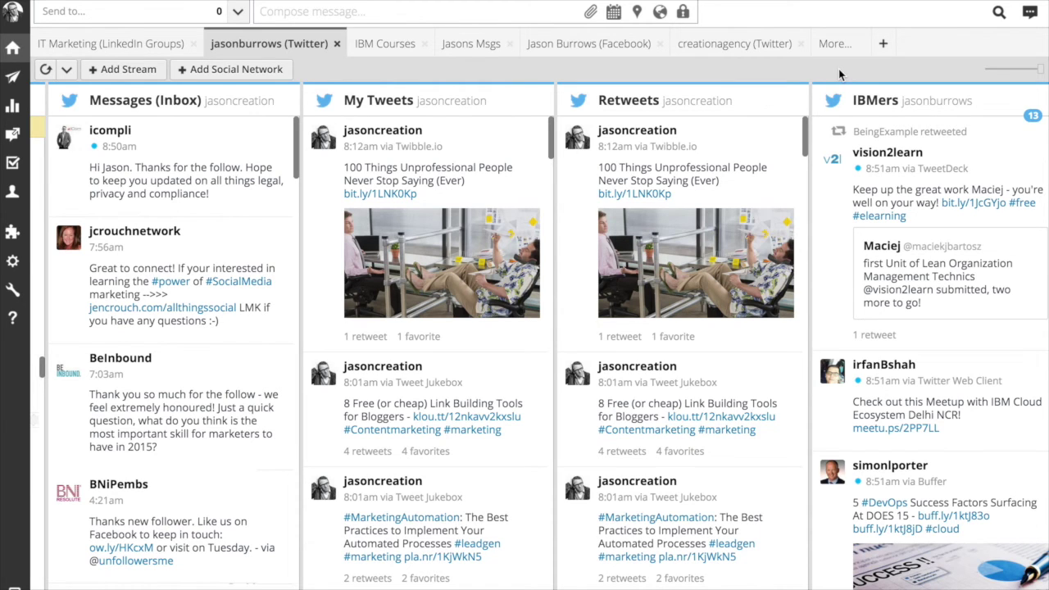
{"action": "left_click", "coordinate": [885, 45]}
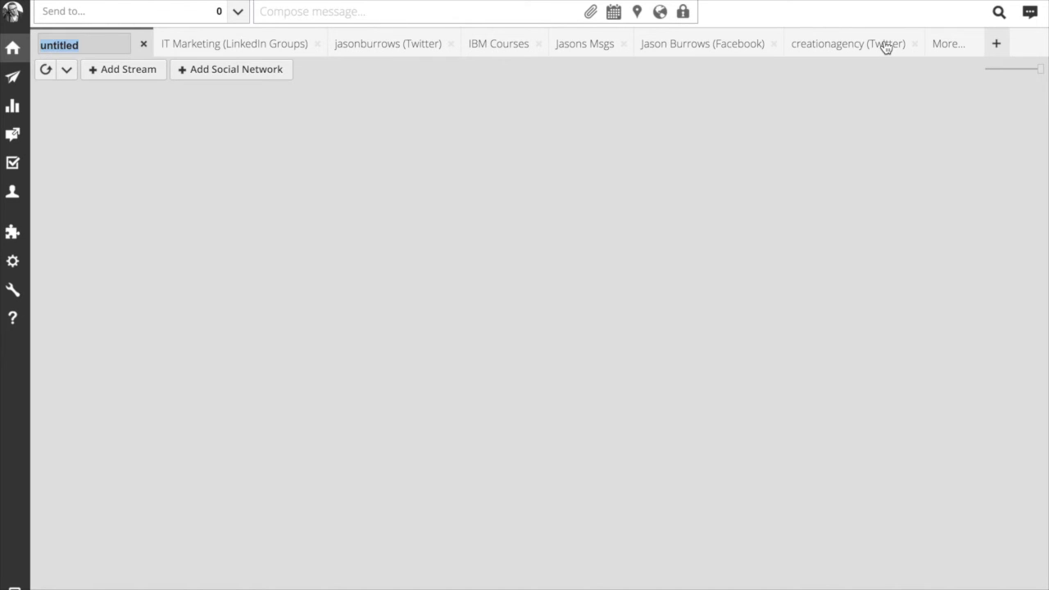
{"action": "type", "text": "Test"}
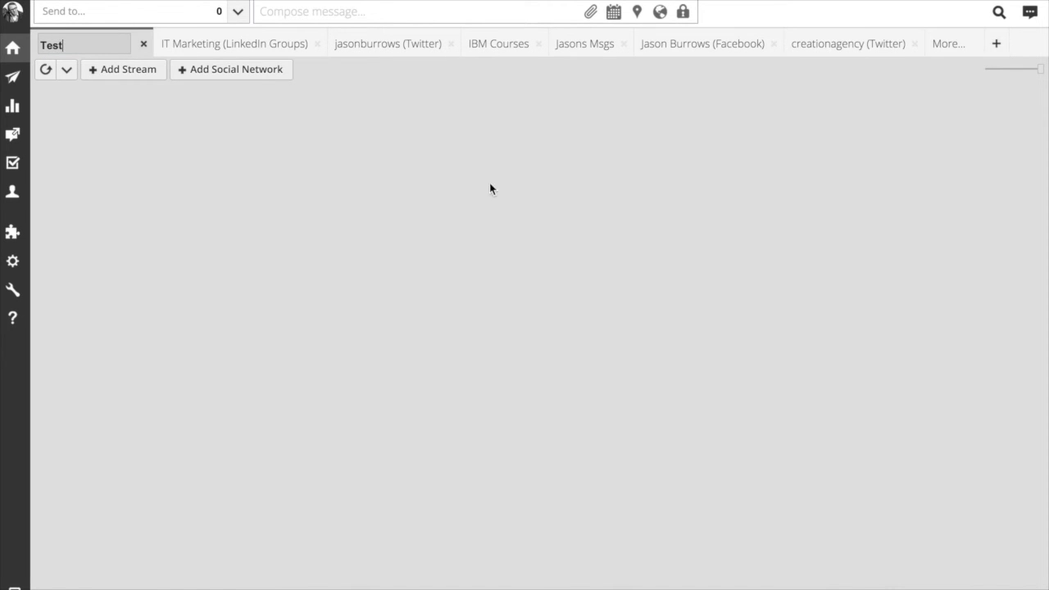
{"action": "key", "text": "Return"}
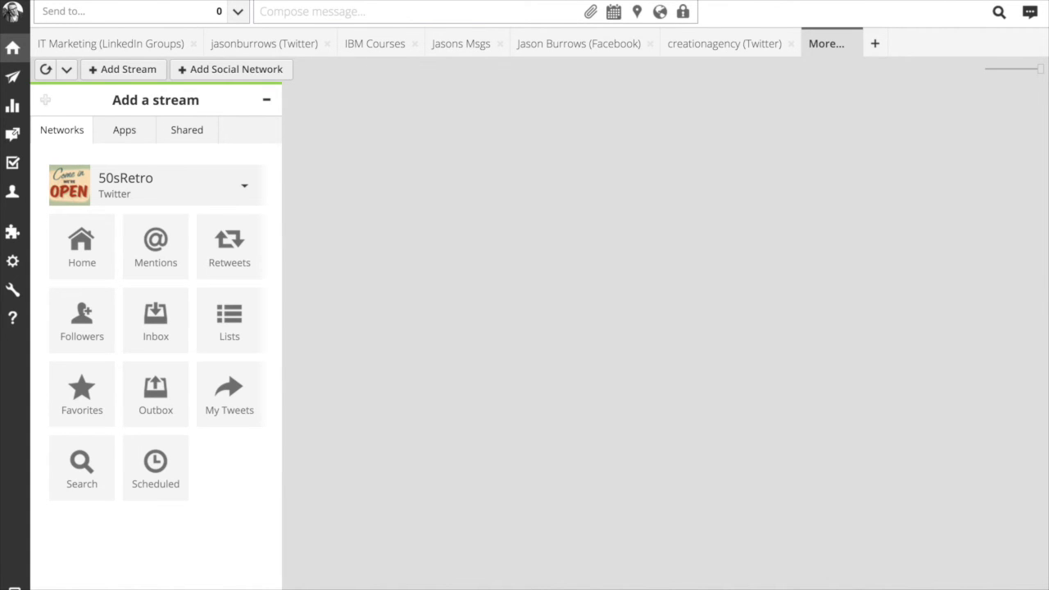
- Choose the personal Twitter account as the source and add its The Creation Nation list as a stream
{"action": "mouse_move", "coordinate": [865, 39]}
{"action": "left_click", "coordinate": [222, 197]}
{"action": "scroll", "coordinate": [221, 324], "scroll_direction": "down", "scroll_amount": 5}
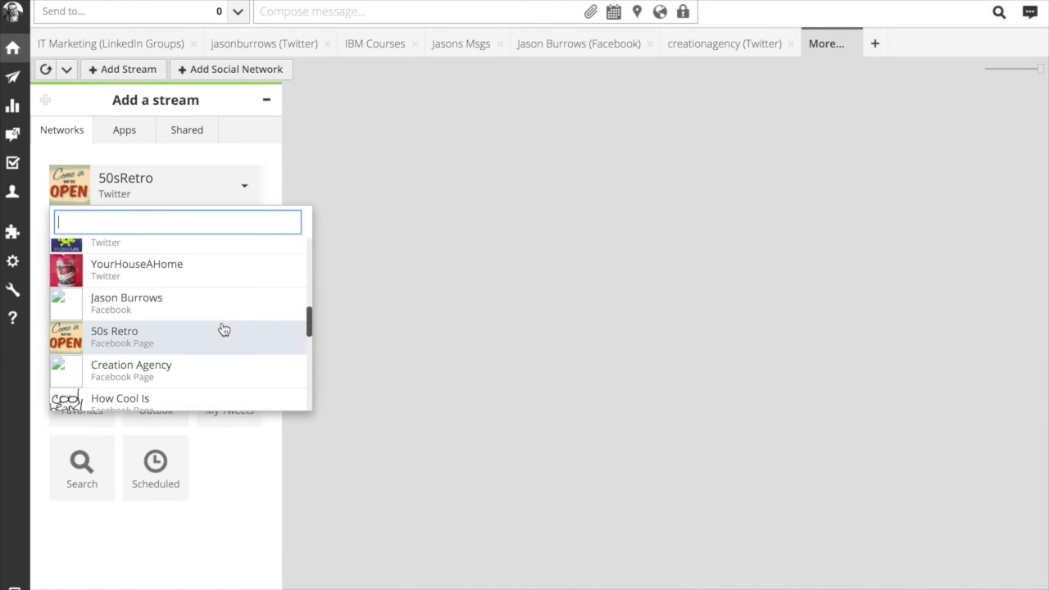
{"action": "scroll", "coordinate": [210, 295], "scroll_direction": "up", "scroll_amount": 5}
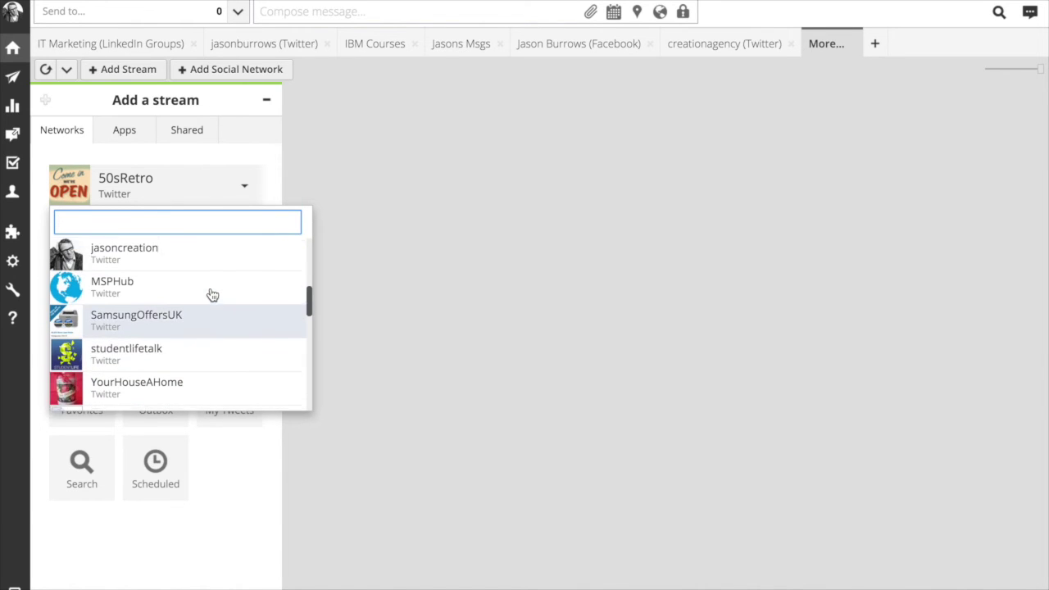
{"action": "left_click", "coordinate": [186, 315]}
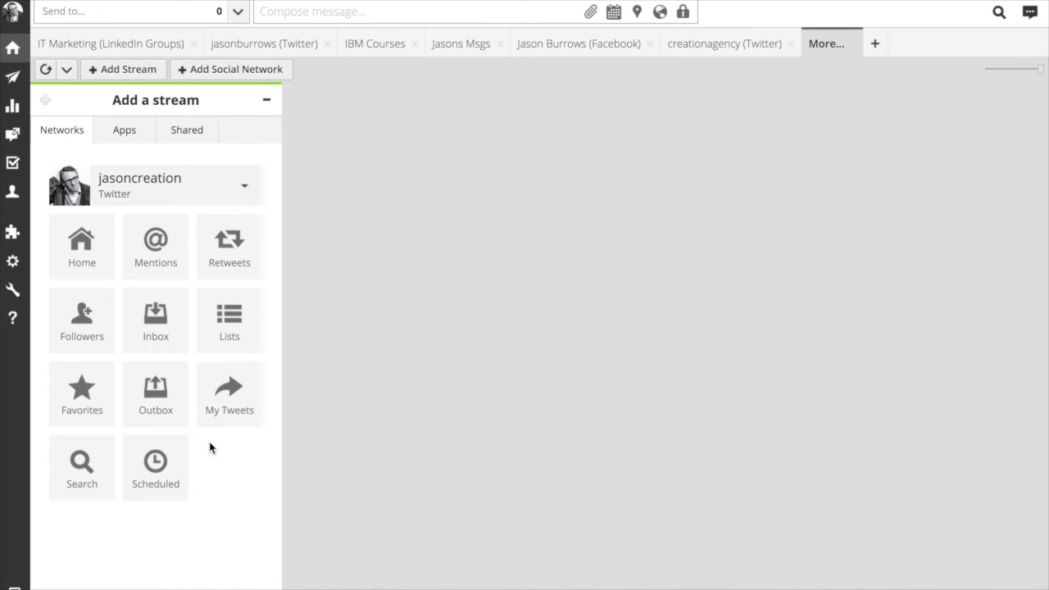
{"action": "left_click", "coordinate": [241, 335]}
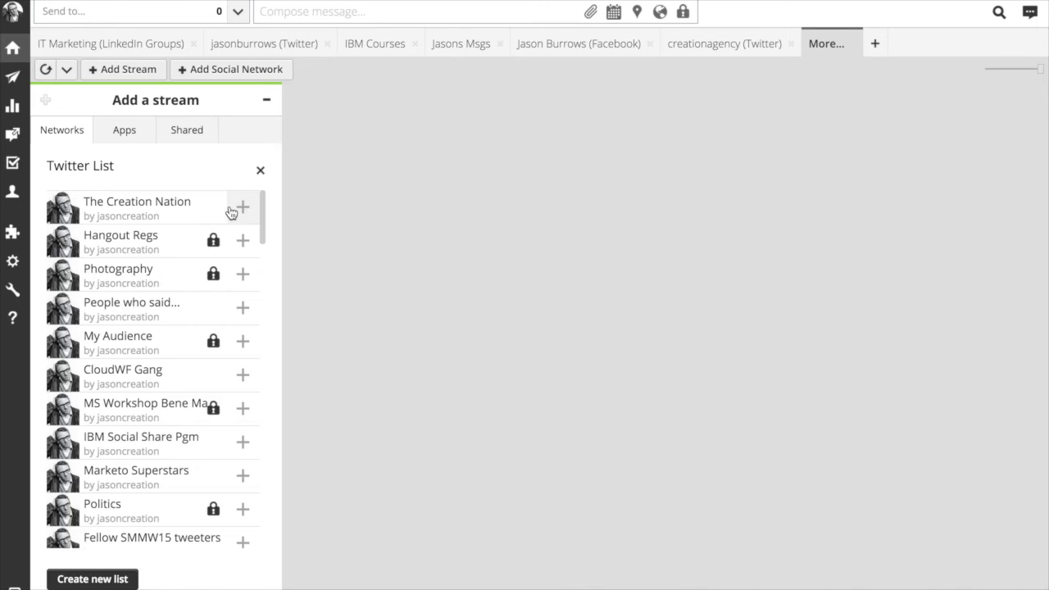
{"action": "left_click", "coordinate": [232, 210]}
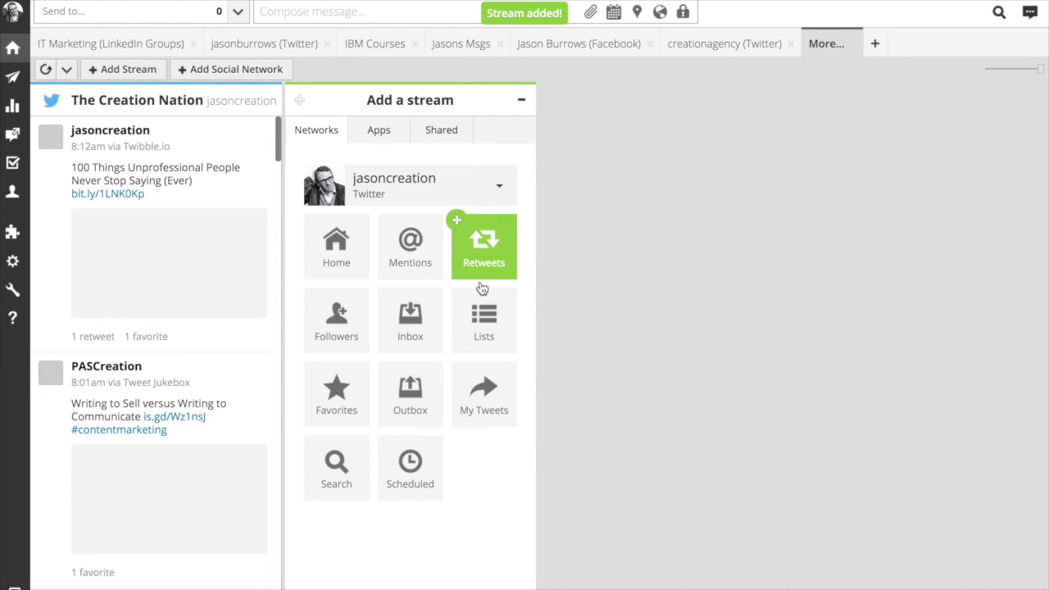
- Add the Marketo Superstars Twitter list as a second stream
{"action": "left_click", "coordinate": [482, 316]}
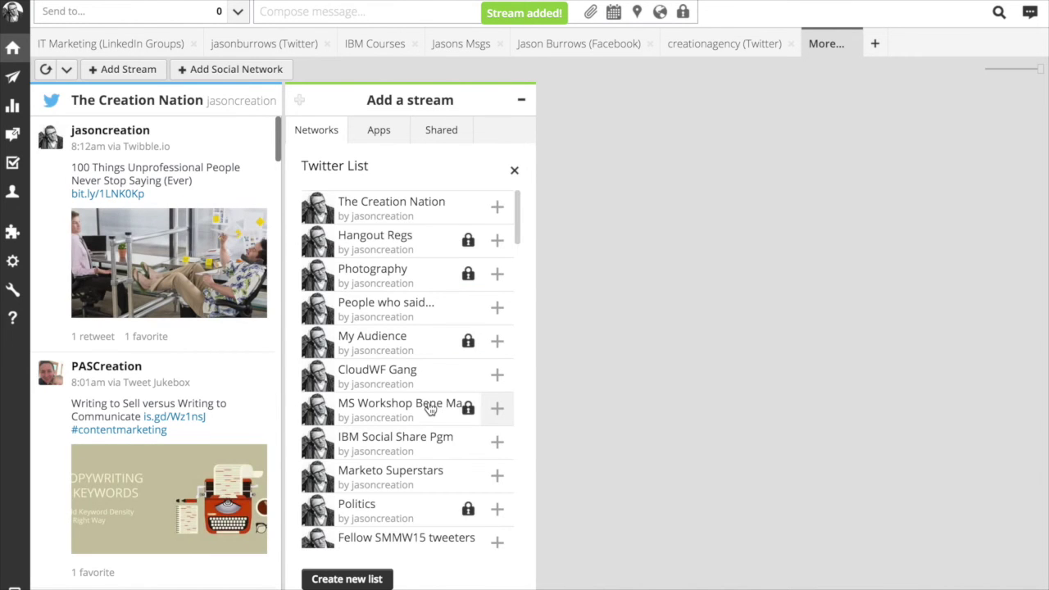
{"action": "scroll", "coordinate": [459, 409], "scroll_direction": "down", "scroll_amount": 1}
{"action": "left_click", "coordinate": [496, 440]}
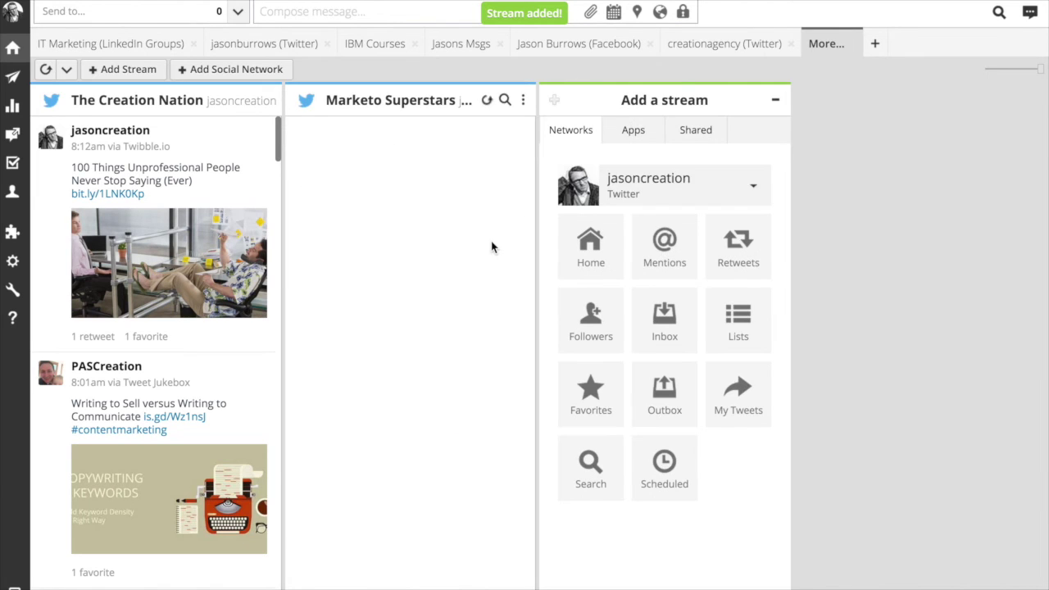
- Find People to listen to among the account's Twitter lists and add it as a third stream
{"action": "left_click", "coordinate": [749, 190]}
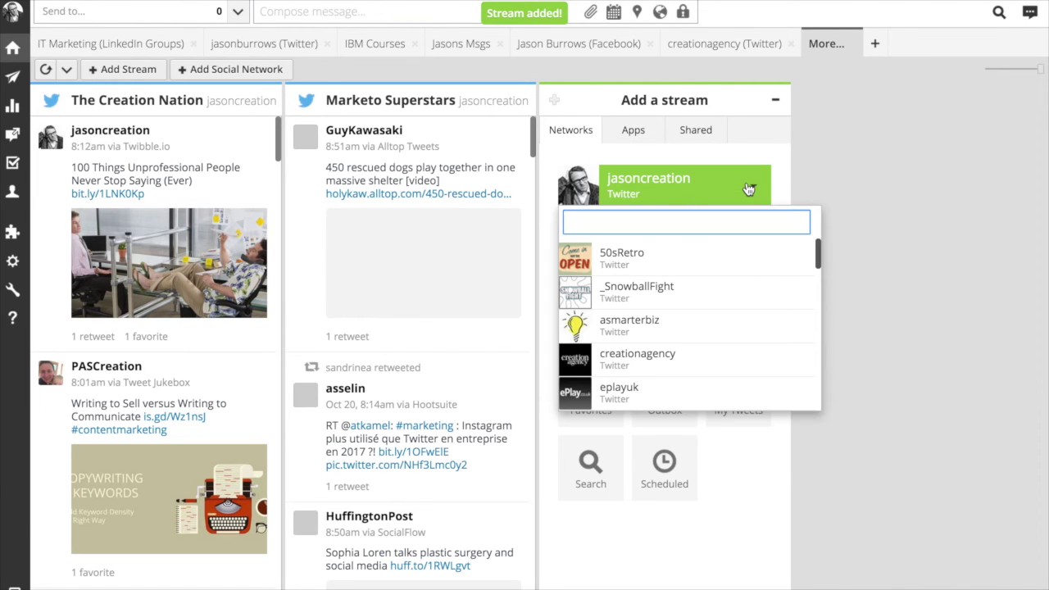
{"action": "left_click", "coordinate": [747, 310]}
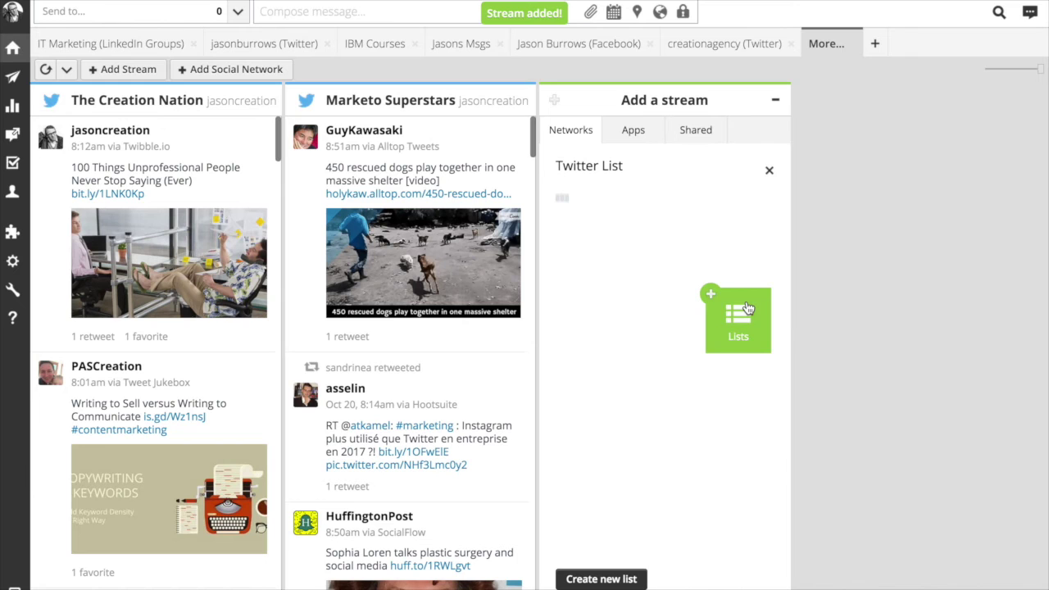
{"action": "scroll", "coordinate": [729, 407], "scroll_direction": "down", "scroll_amount": 10}
{"action": "scroll", "coordinate": [701, 419], "scroll_direction": "up", "scroll_amount": 5}
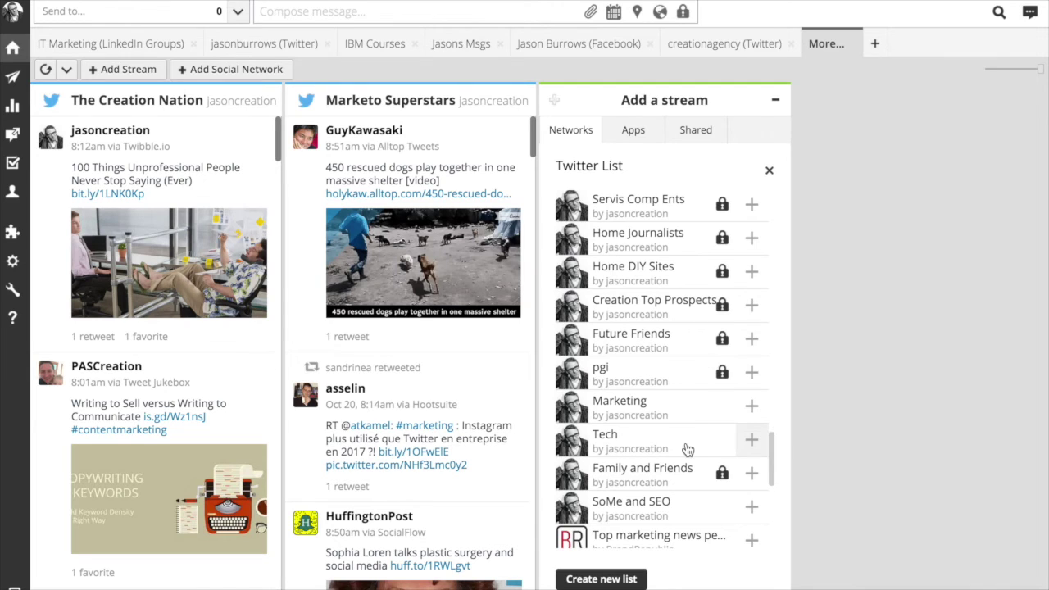
{"action": "scroll", "coordinate": [687, 451], "scroll_direction": "down", "scroll_amount": 2}
{"action": "scroll", "coordinate": [687, 450], "scroll_direction": "up", "scroll_amount": 5}
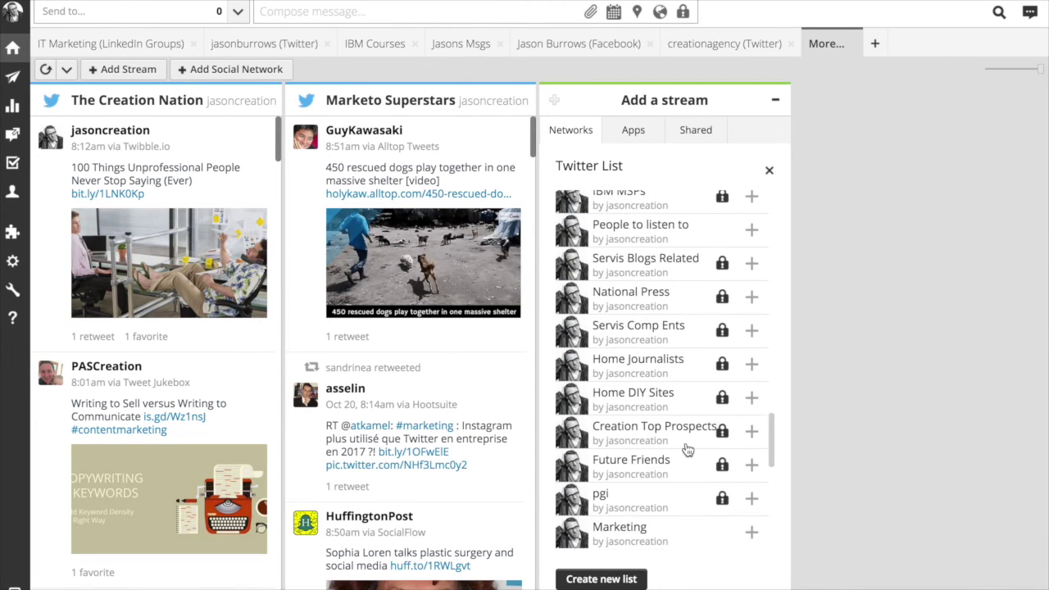
{"action": "scroll", "coordinate": [687, 451], "scroll_direction": "up", "scroll_amount": 2}
{"action": "left_click", "coordinate": [752, 292]}
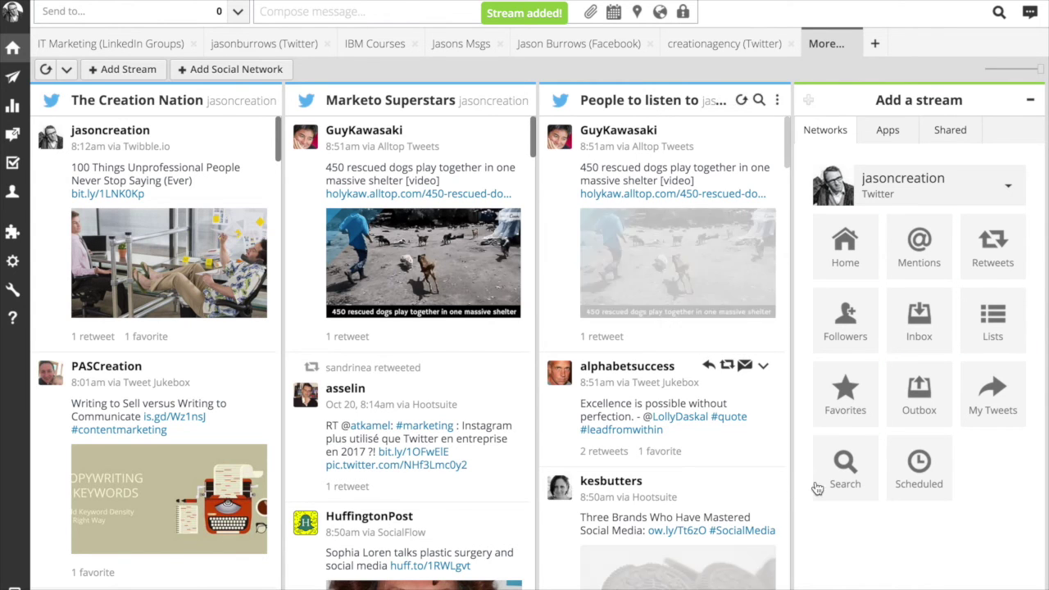
- Look through the tweets in The Creation Nation and Marketo Superstars streams, and return to the list timeline on Twitter
{"action": "scroll", "coordinate": [116, 368], "scroll_direction": "down", "scroll_amount": 3}
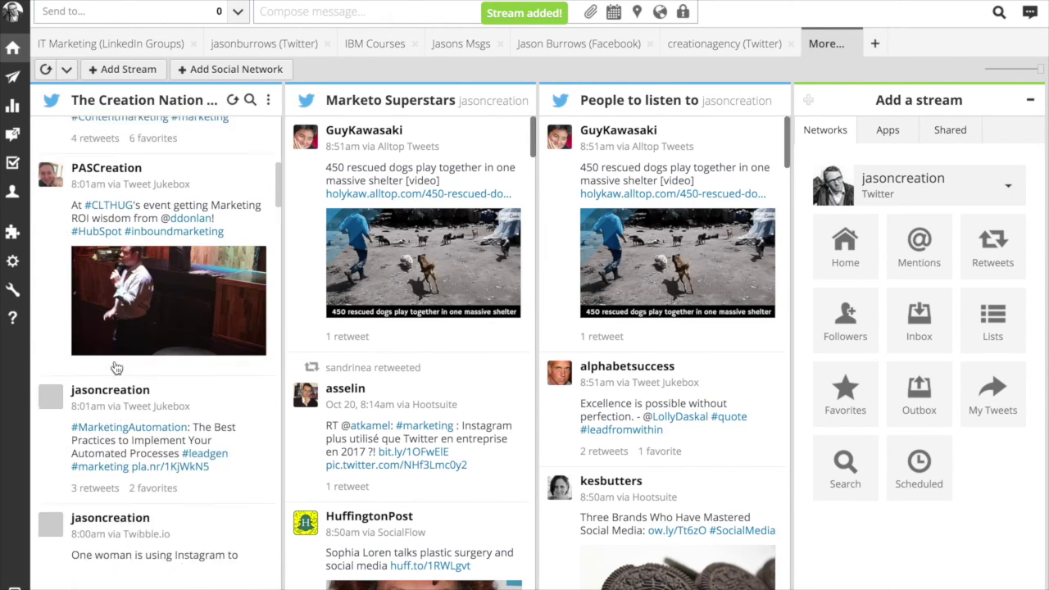
{"action": "scroll", "coordinate": [404, 374], "scroll_direction": "down", "scroll_amount": 5}
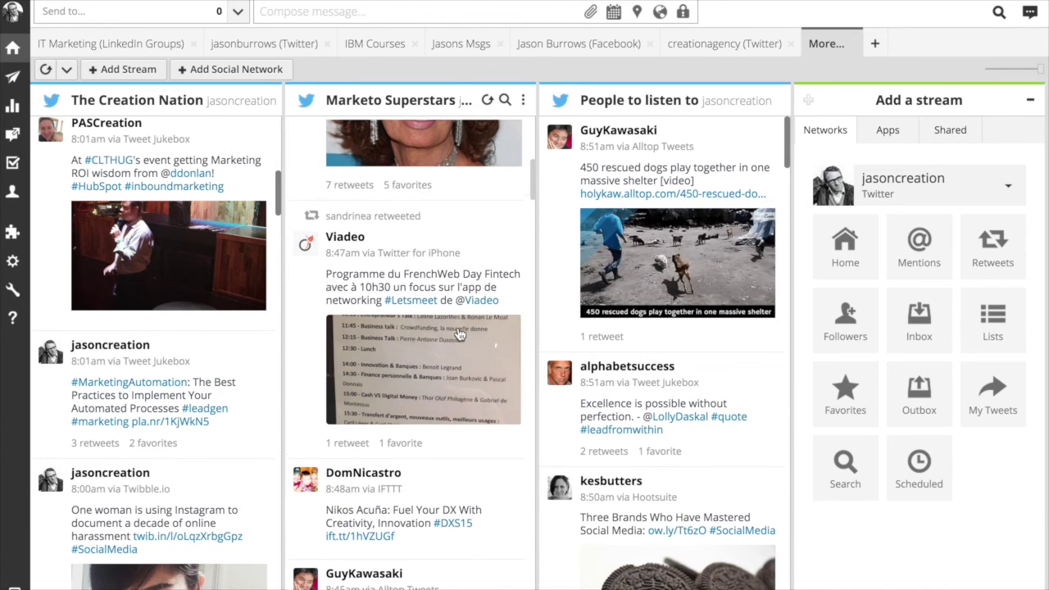
{"action": "scroll", "coordinate": [459, 334], "scroll_direction": "up", "scroll_amount": 5}
{"action": "scroll", "coordinate": [217, 317], "scroll_direction": "up", "scroll_amount": 3}
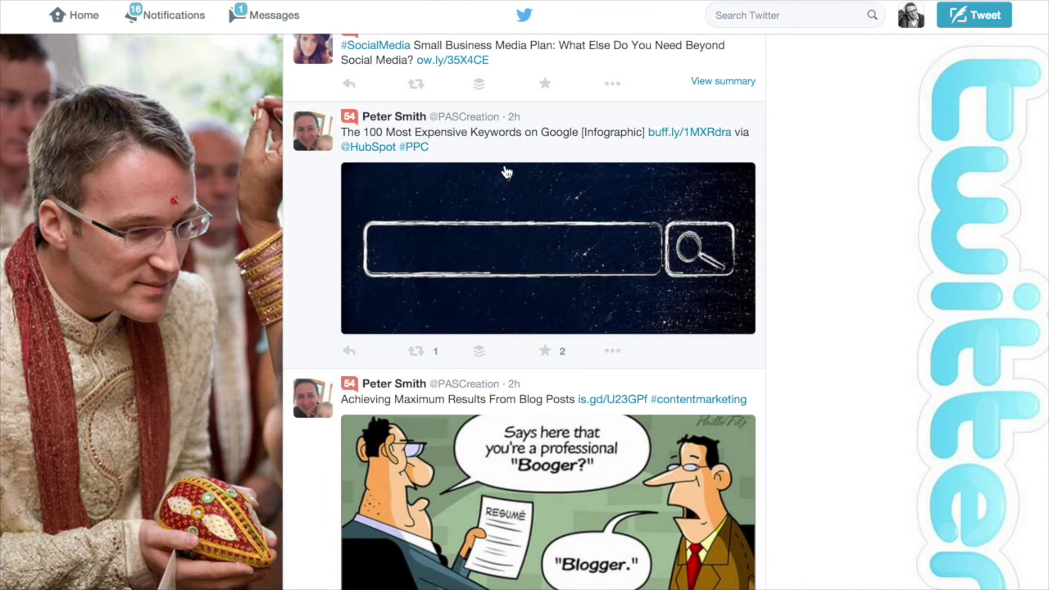
{"action": "scroll", "coordinate": [542, 186], "scroll_direction": "up", "scroll_amount": 3}
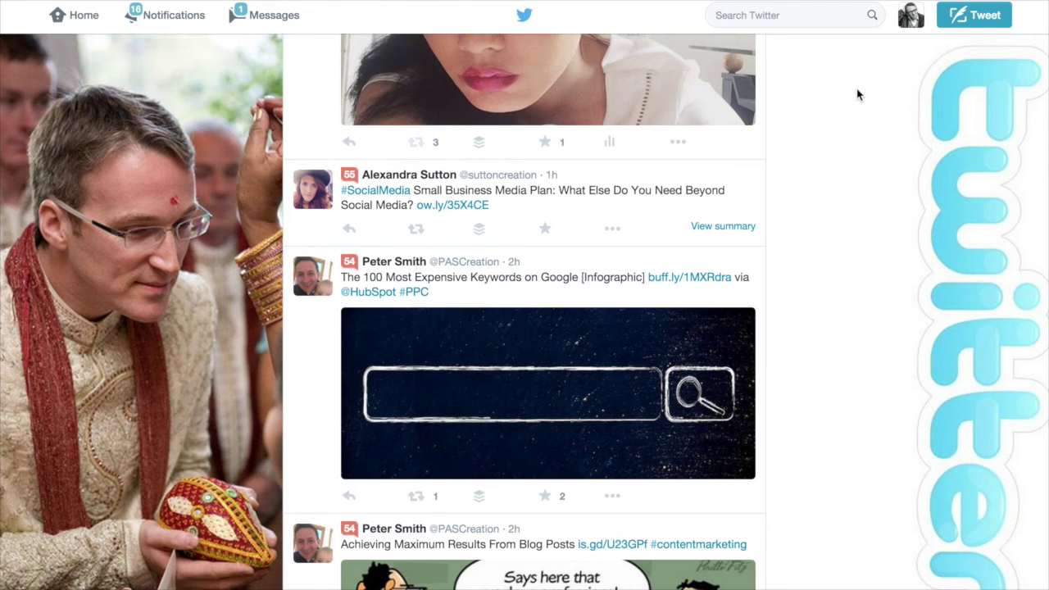
- Open the account's own Twitter lists and look through the tweets in the CloudWF Gang list
{"action": "left_click", "coordinate": [789, 15]}
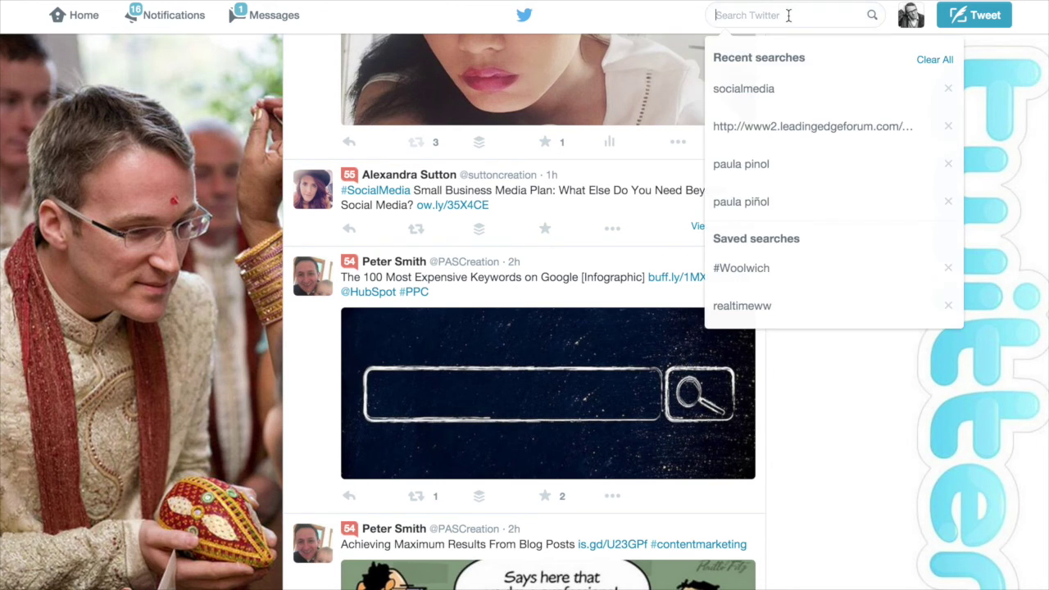
{"action": "left_click", "coordinate": [911, 15]}
{"action": "left_click", "coordinate": [860, 102]}
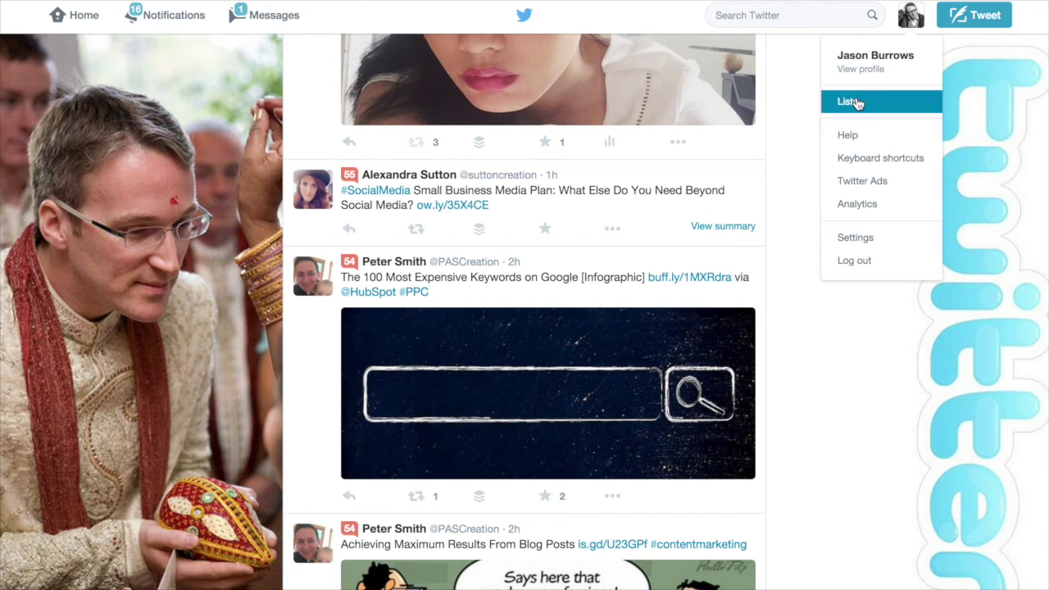
{"action": "scroll", "coordinate": [590, 421], "scroll_direction": "down", "scroll_amount": 7}
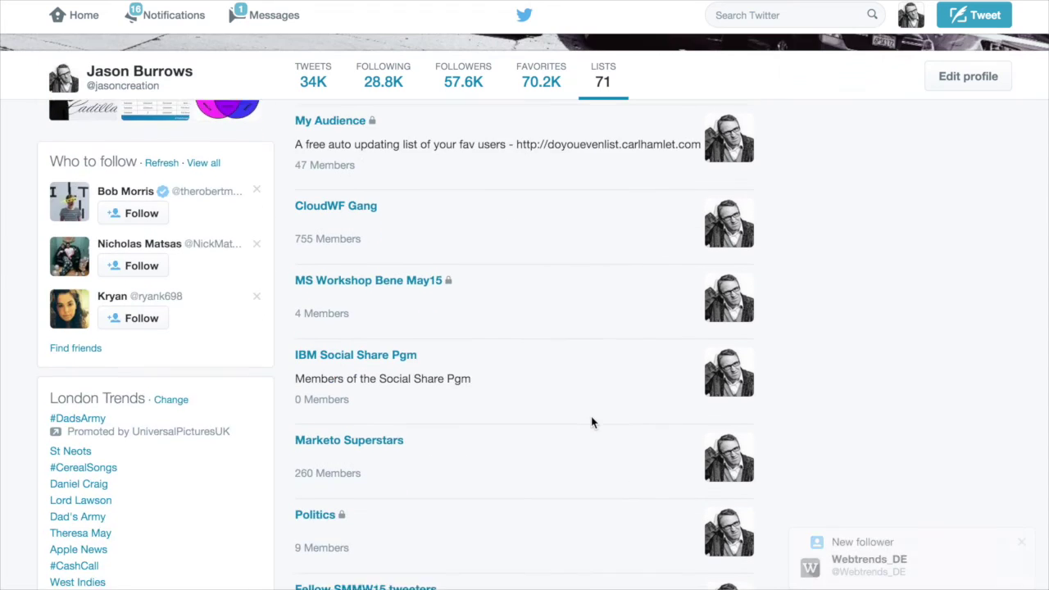
{"action": "left_click", "coordinate": [357, 250]}
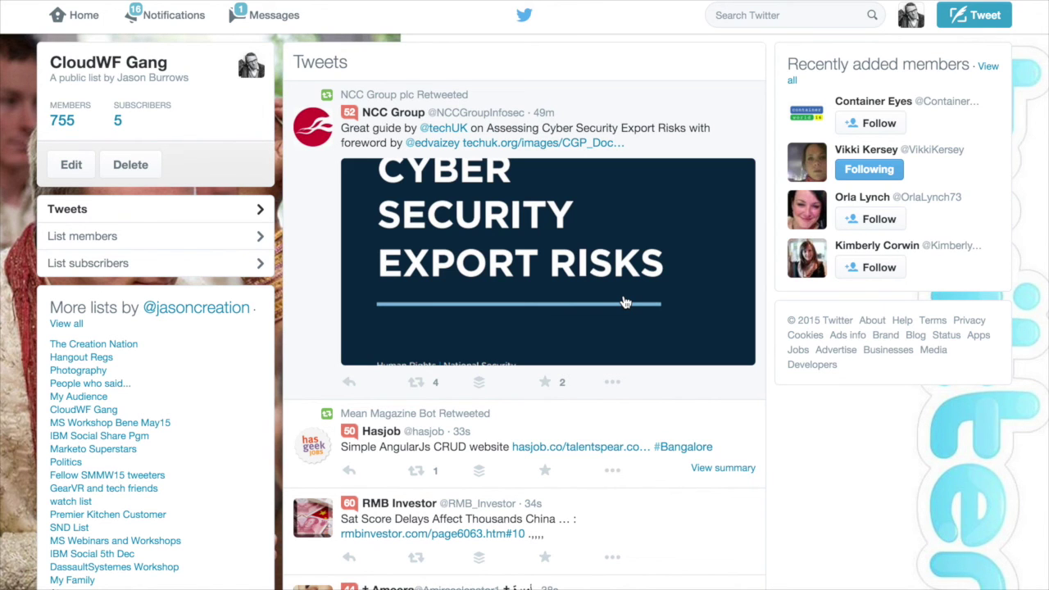
{"action": "scroll", "coordinate": [620, 396], "scroll_direction": "down", "scroll_amount": 5}
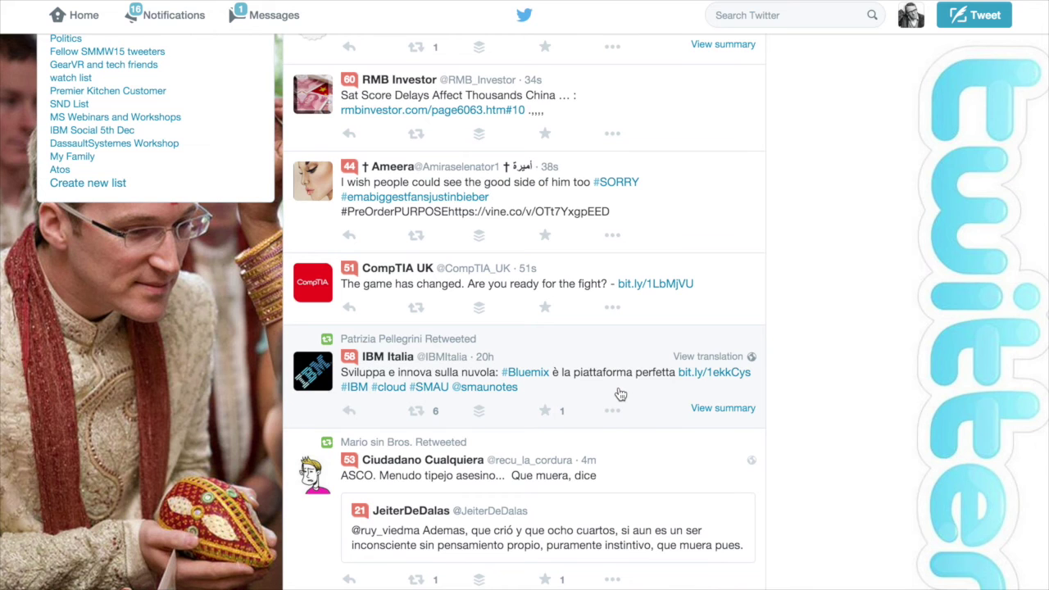
{"action": "scroll", "coordinate": [621, 396], "scroll_direction": "up", "scroll_amount": 5}
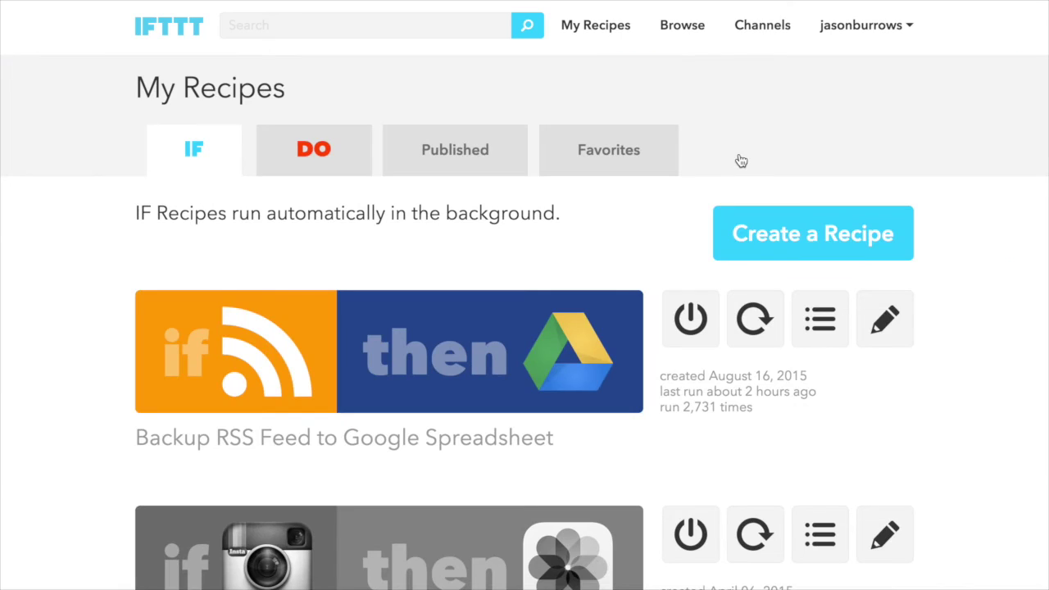
- Switch to My Recipes in IFTTT, find the #CloudWF Tweeters recipe and open it for editing
{"action": "scroll", "coordinate": [660, 319], "scroll_direction": "down", "scroll_amount": 10}
{"action": "scroll", "coordinate": [658, 324], "scroll_direction": "down", "scroll_amount": 3}
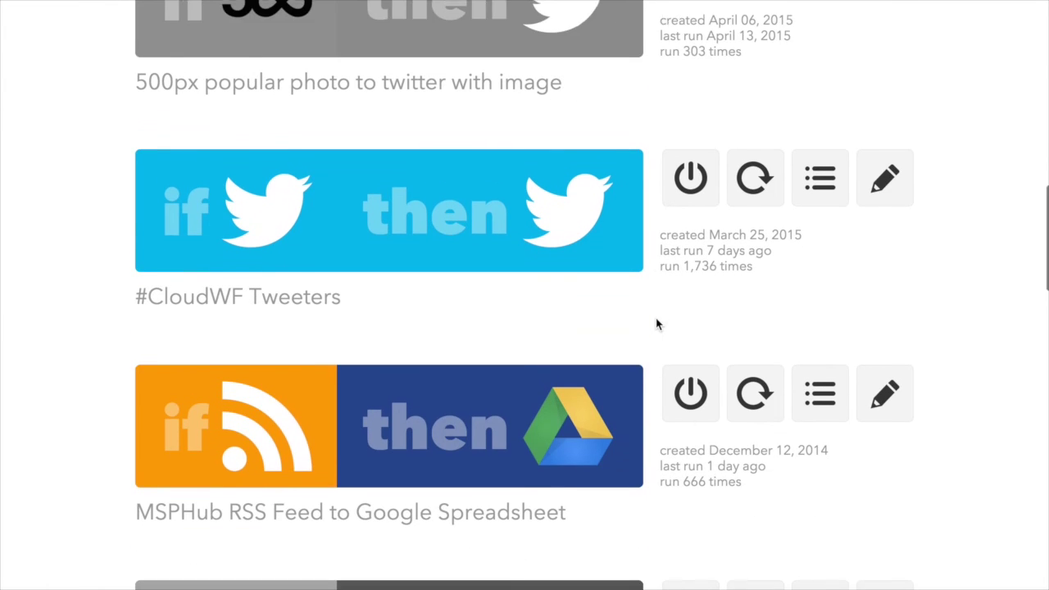
{"action": "scroll", "coordinate": [658, 325], "scroll_direction": "down", "scroll_amount": 1}
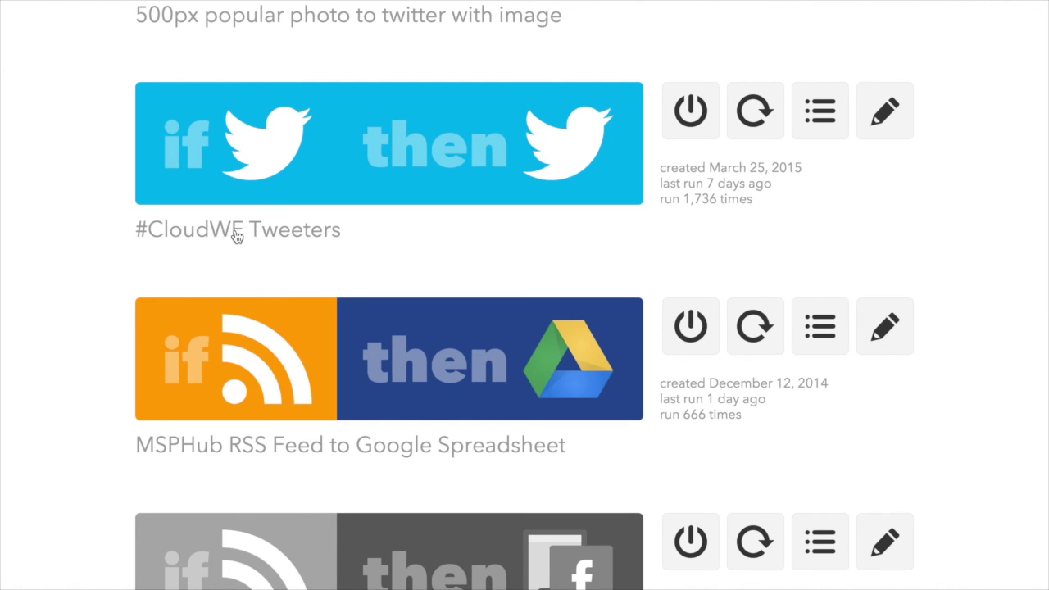
{"action": "left_click", "coordinate": [889, 120]}
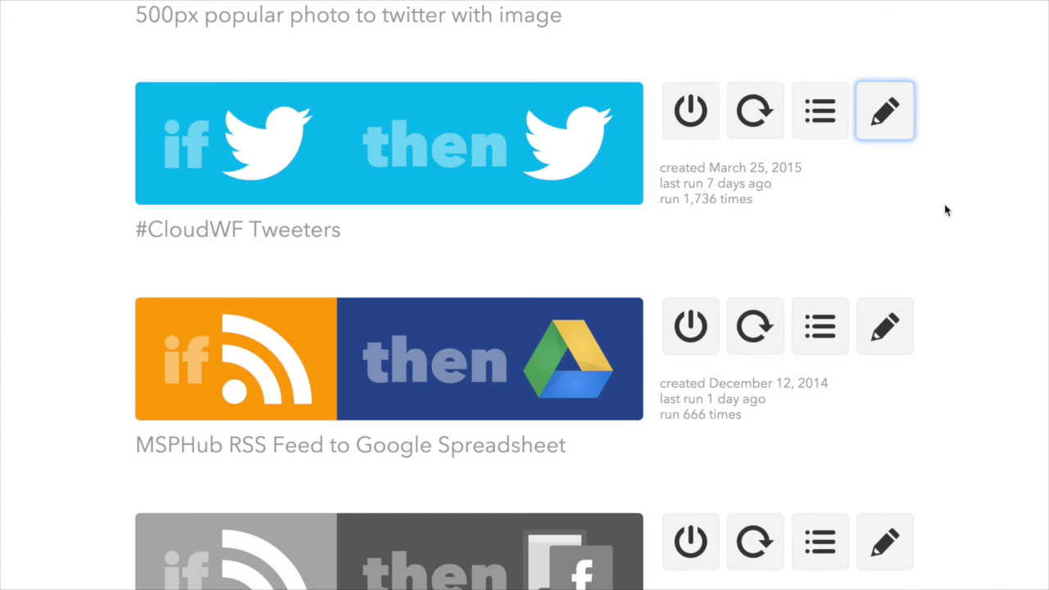
- Review the recipe's search trigger and its add-user-to-list action, including the search term, Twitter user name and list name
{"action": "scroll", "coordinate": [956, 328], "scroll_direction": "down", "scroll_amount": 3}
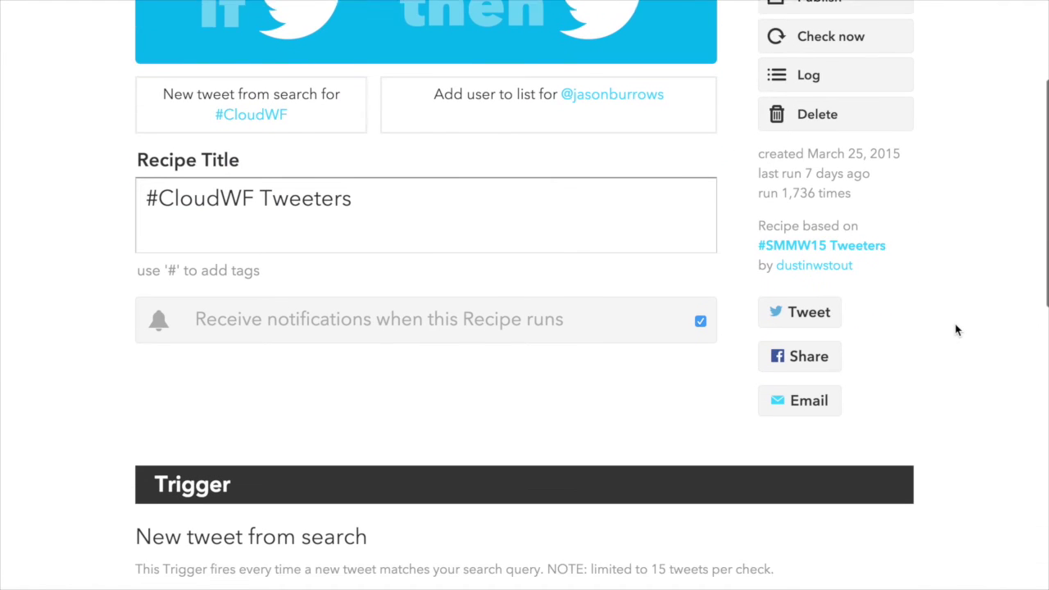
{"action": "scroll", "coordinate": [416, 159], "scroll_direction": "down", "scroll_amount": 5}
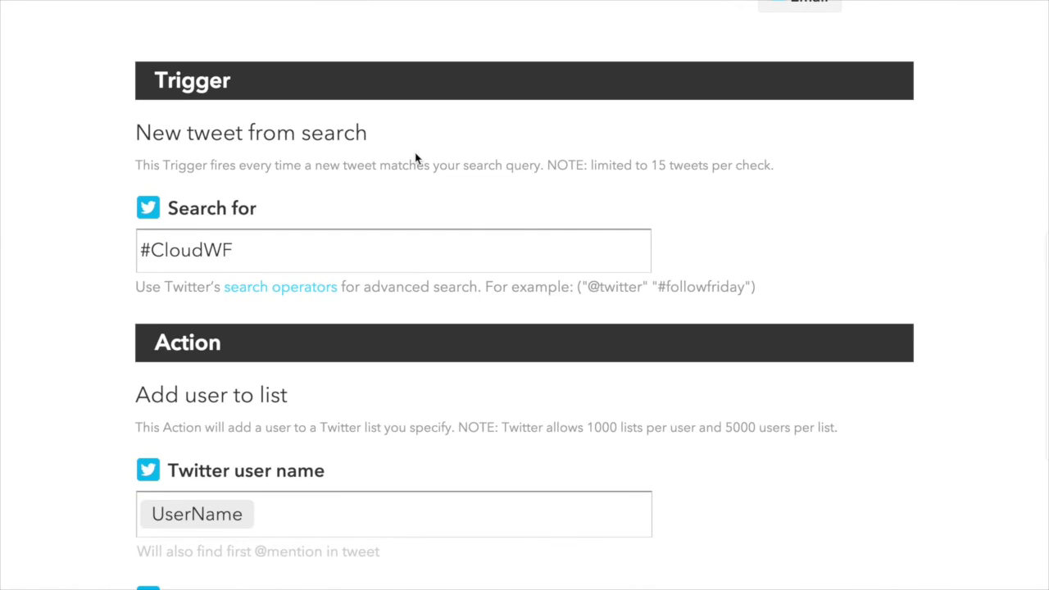
{"action": "scroll", "coordinate": [418, 157], "scroll_direction": "down", "scroll_amount": 1}
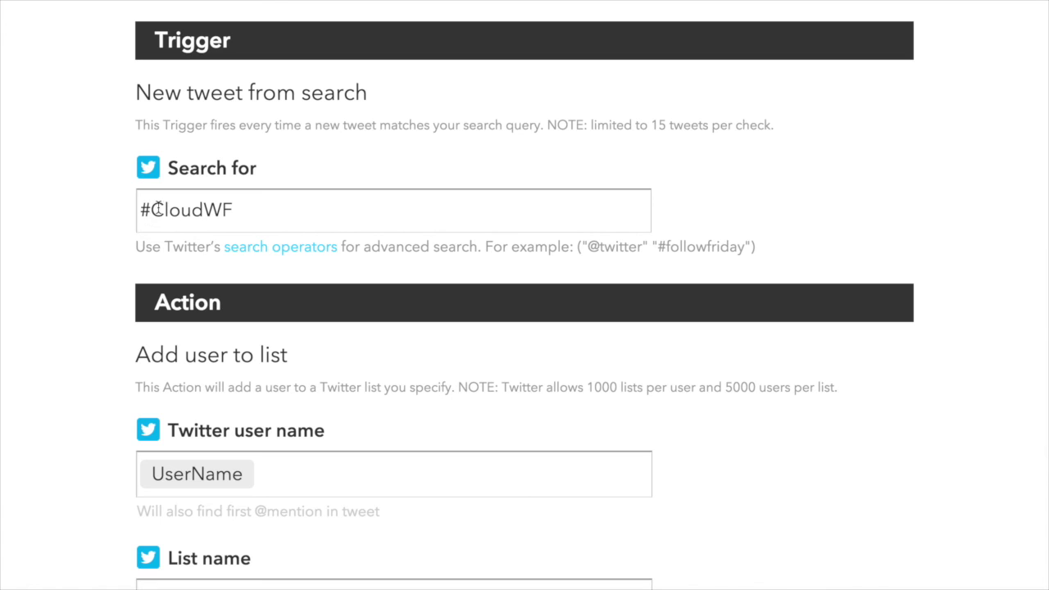
{"action": "scroll", "coordinate": [113, 340], "scroll_direction": "down", "scroll_amount": 3}
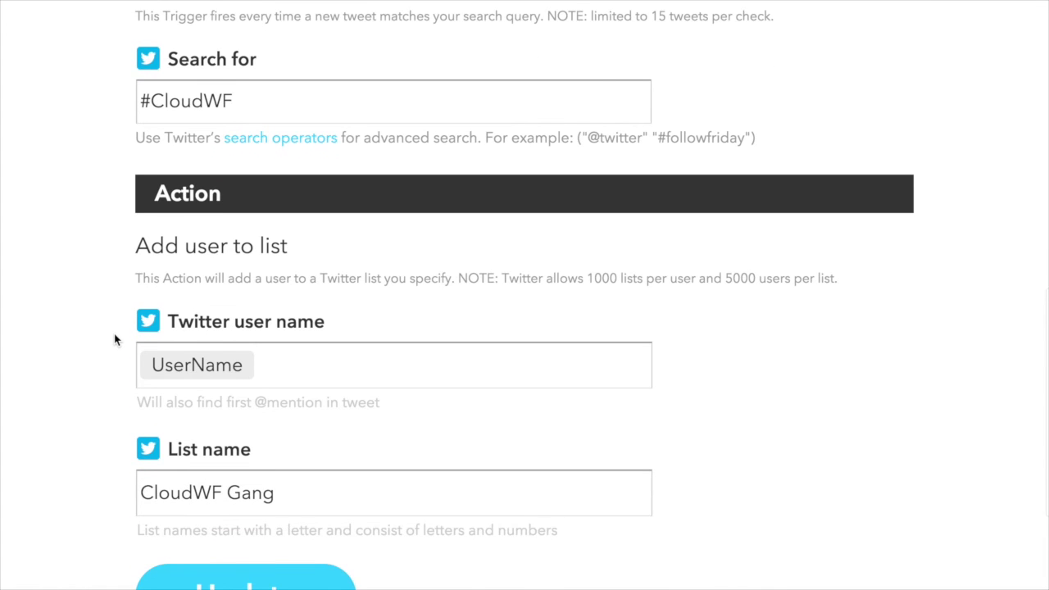
{"action": "scroll", "coordinate": [114, 339], "scroll_direction": "down", "scroll_amount": 2}
{"action": "scroll", "coordinate": [115, 340], "scroll_direction": "down", "scroll_amount": 2}
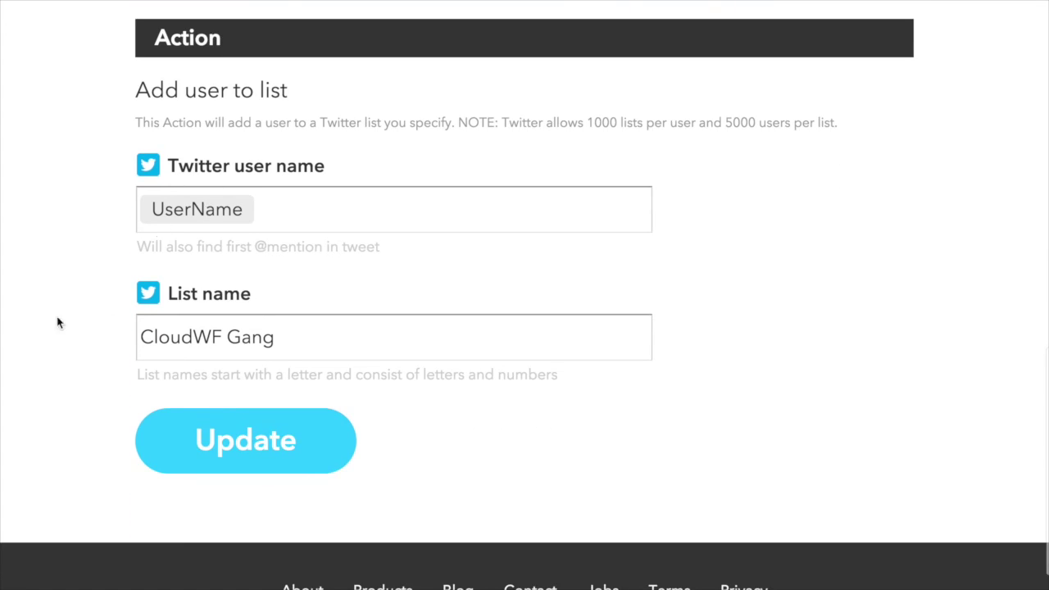
{"action": "scroll", "coordinate": [52, 349], "scroll_direction": "down", "scroll_amount": 2}
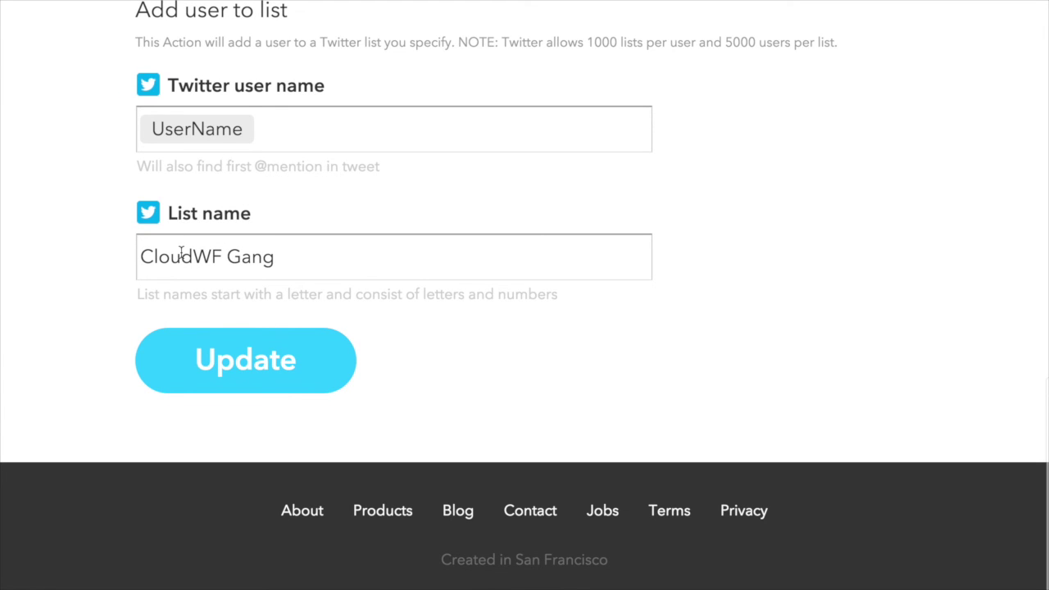